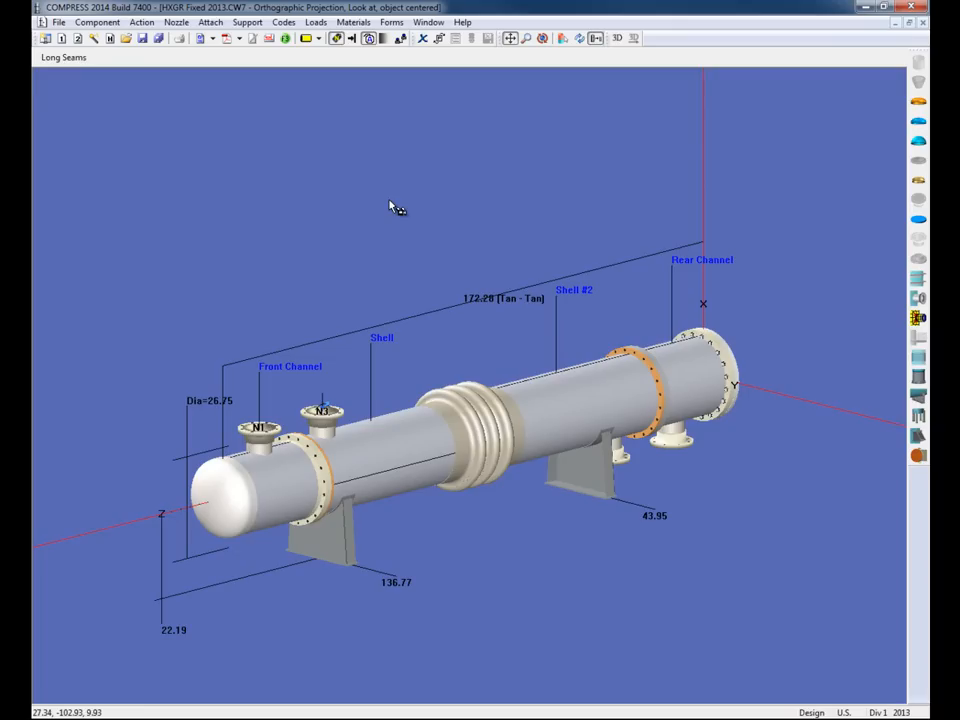
Step: Inspect the tube bundle and baffles inside the exchanger by hiding the cylinders, and restore the solid view
left_click(385, 38)
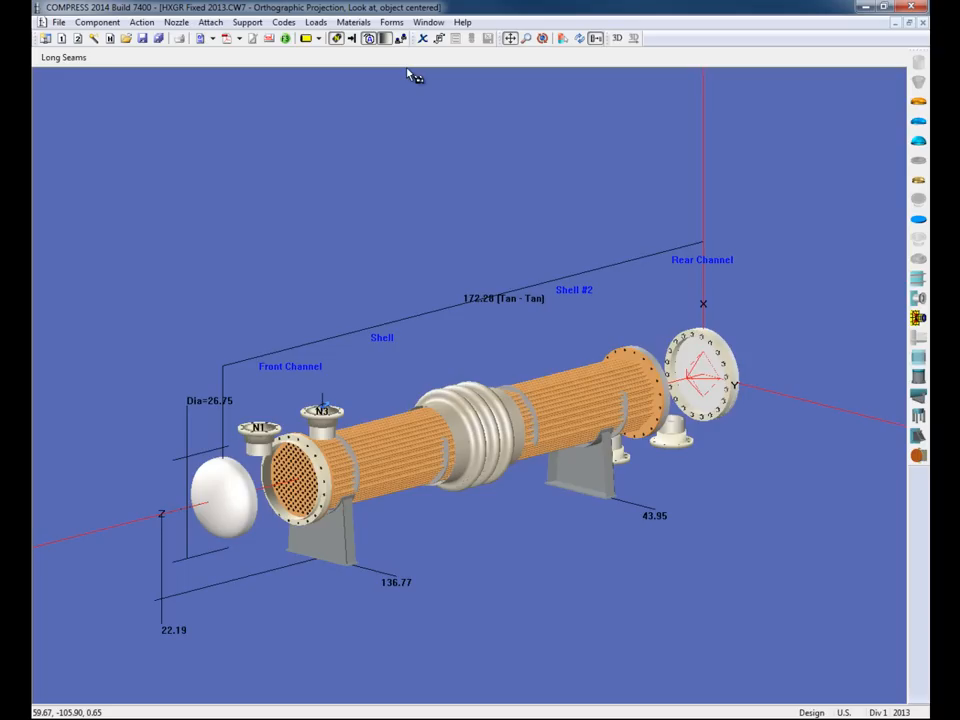
left_click(385, 38)
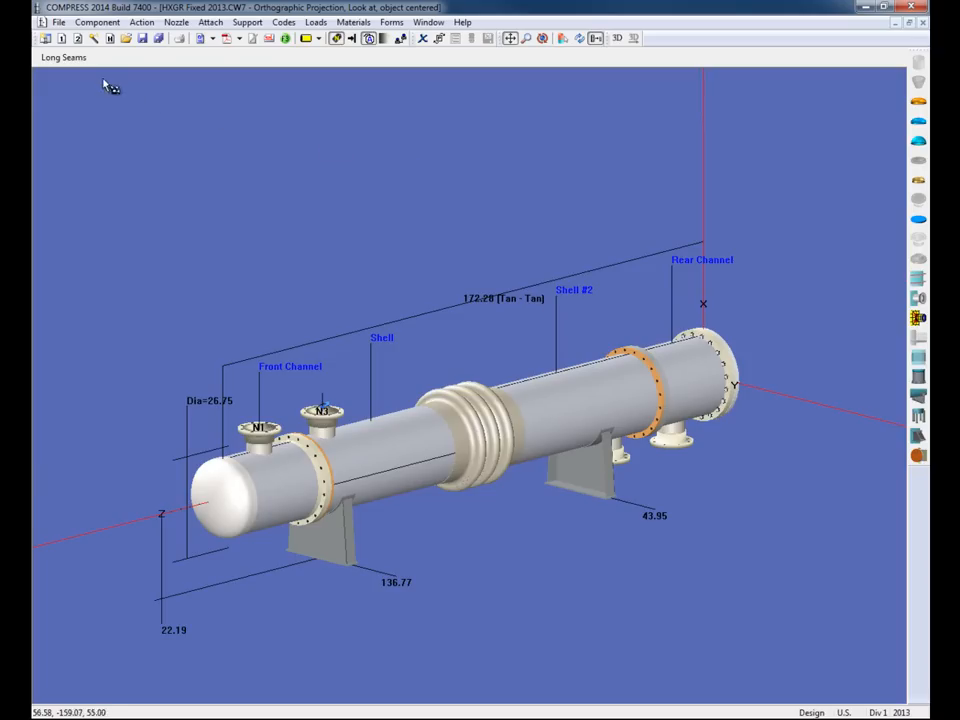
Step: Create a new heat exchanger with the HXGRDemo.CWHX defaults file and accept its general options
left_click(59, 22)
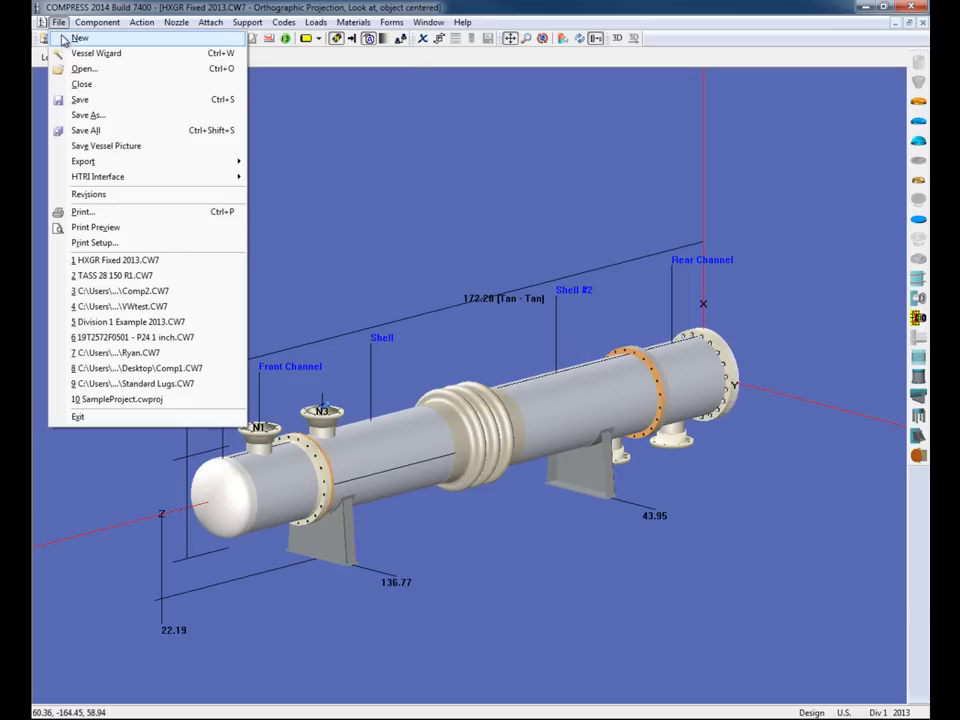
mouse_move(78, 37)
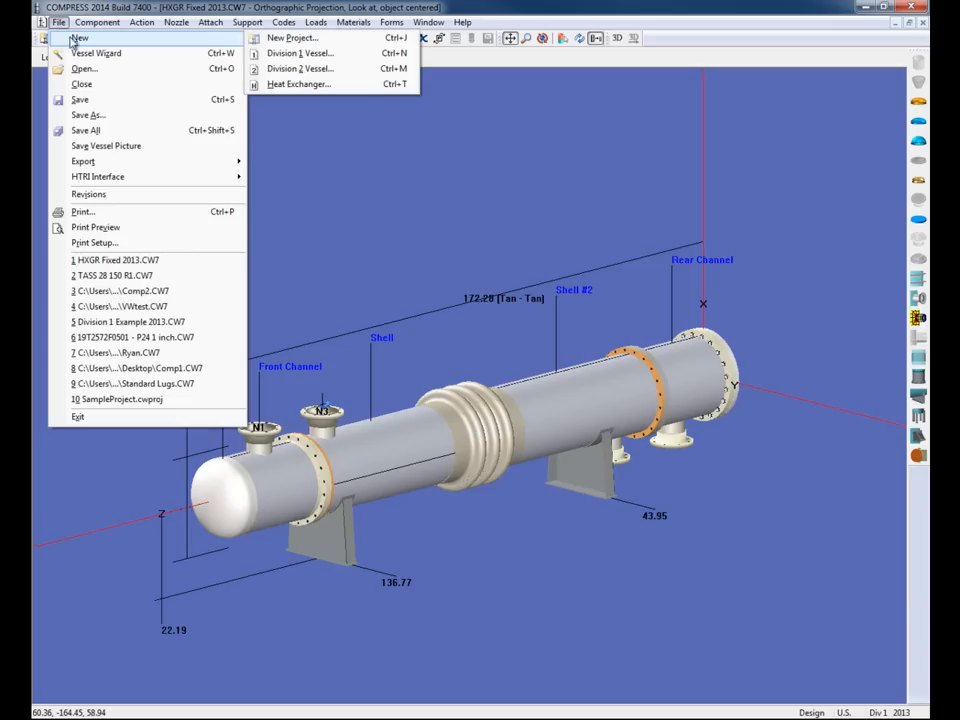
left_click(341, 86)
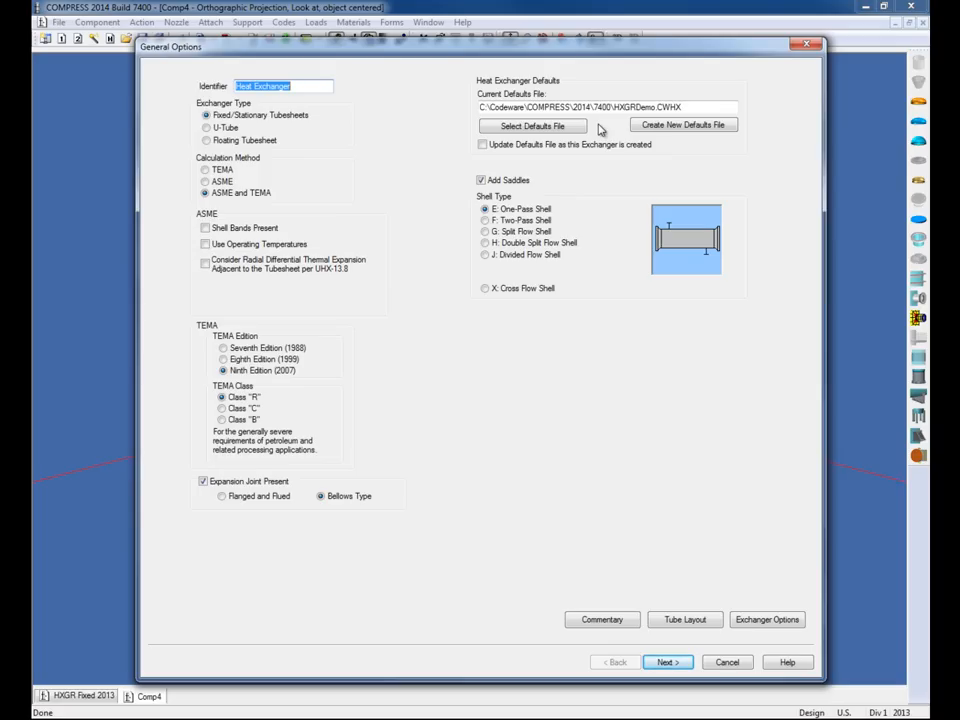
left_click(528, 132)
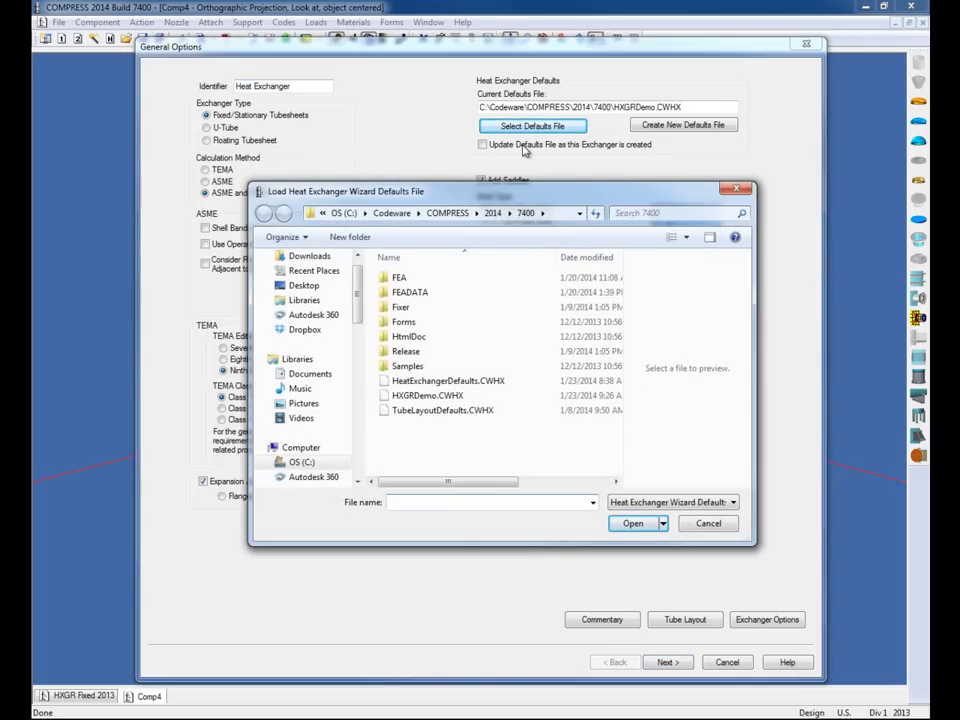
left_click(455, 396)
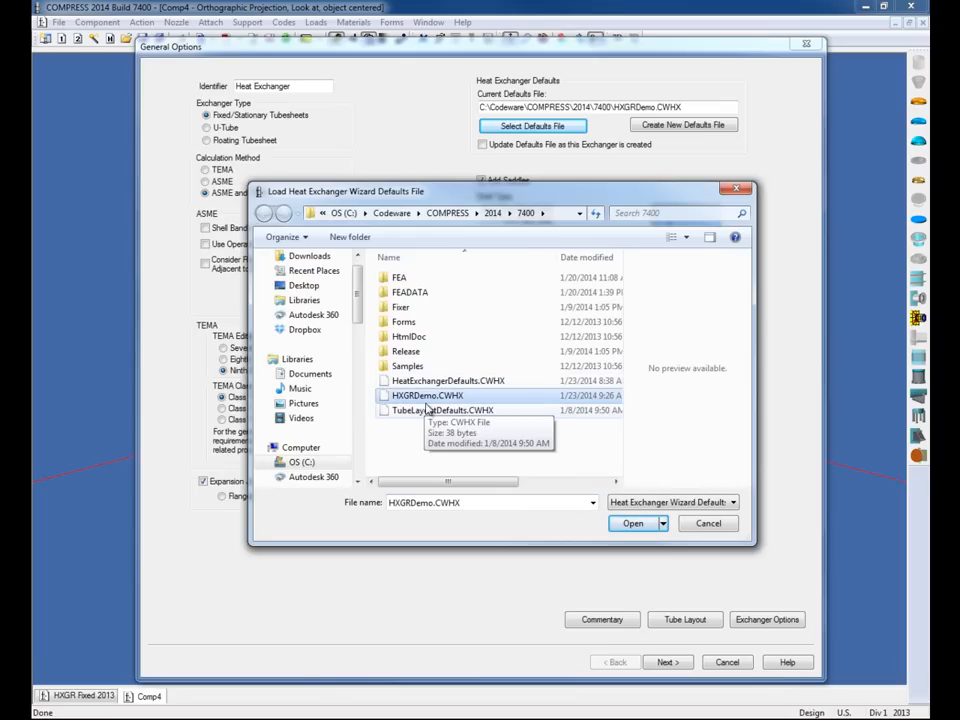
left_click(636, 526)
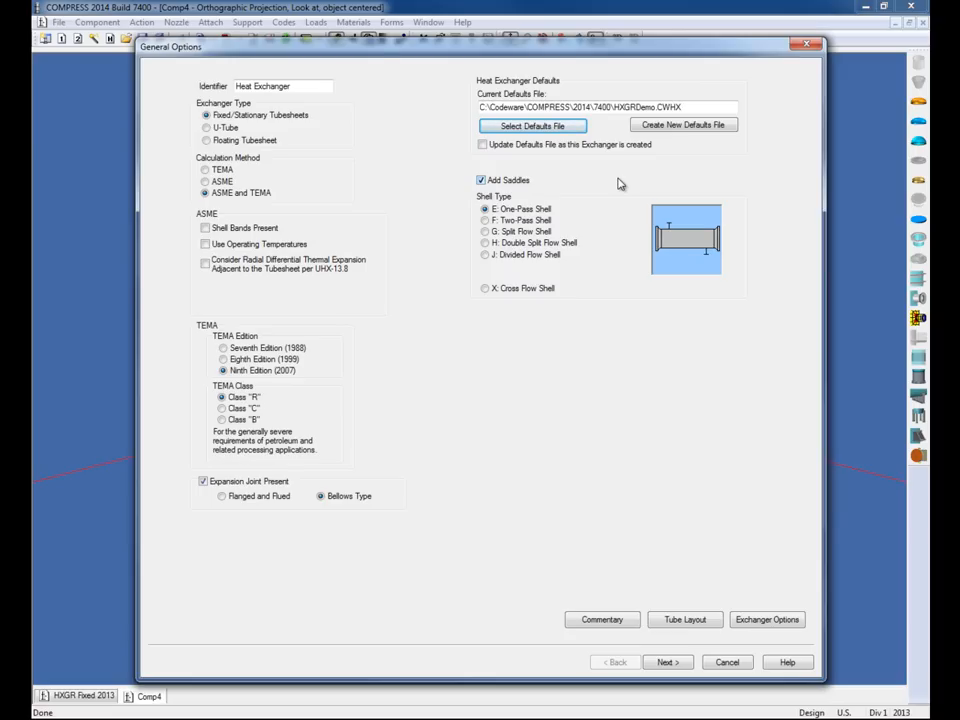
left_click(668, 662)
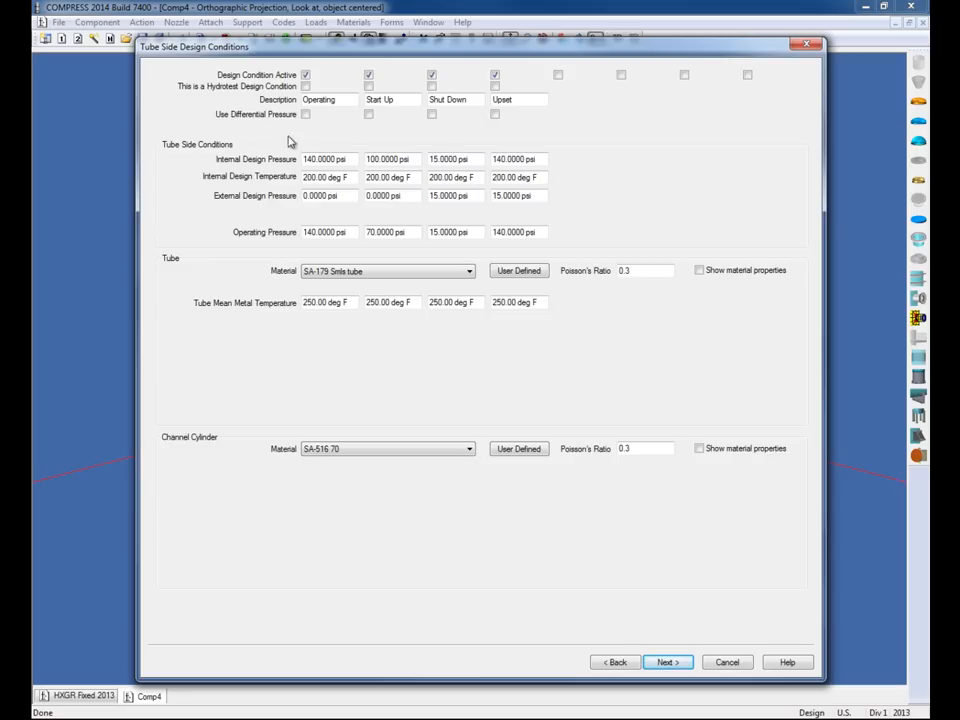
Step: Review the tube side pressures and temperature for the Operating condition and the available tube materials
left_click(347, 159)
left_click(350, 178)
left_click(349, 196)
left_click(350, 233)
left_click(351, 233)
left_click(471, 274)
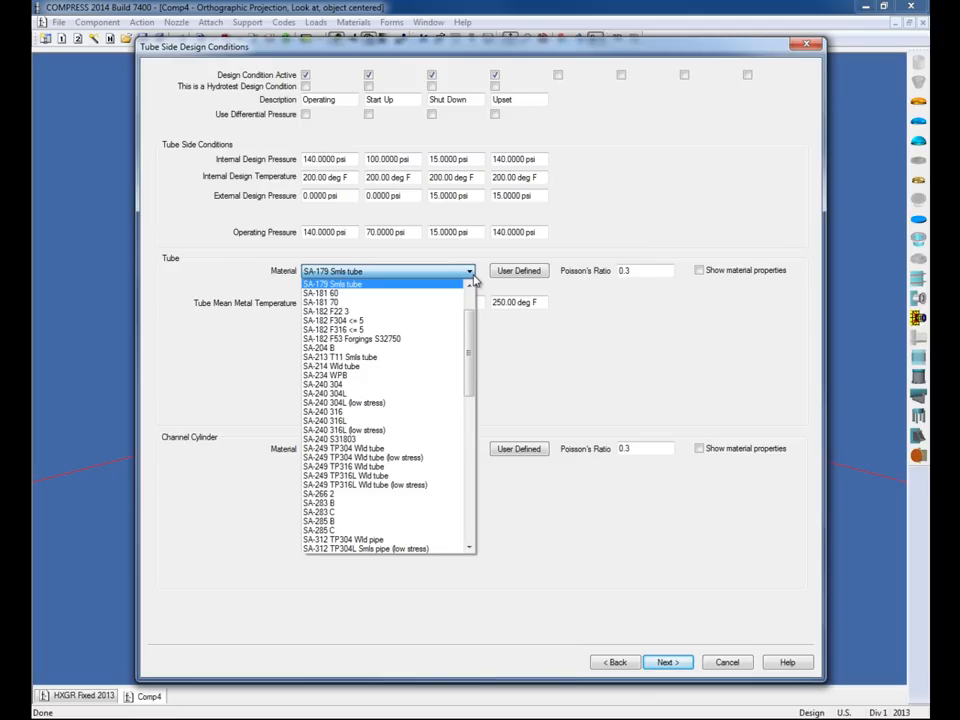
left_click(476, 282)
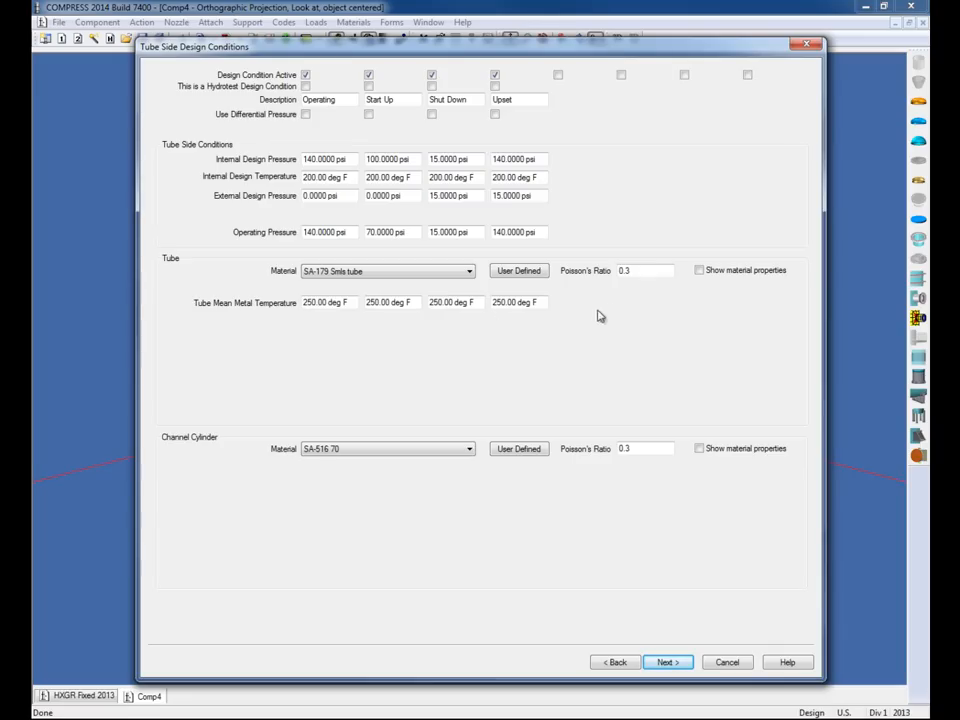
Step: Check the tube's material properties and the channel cylinder material choices, and accept the tube side design conditions
left_click(699, 271)
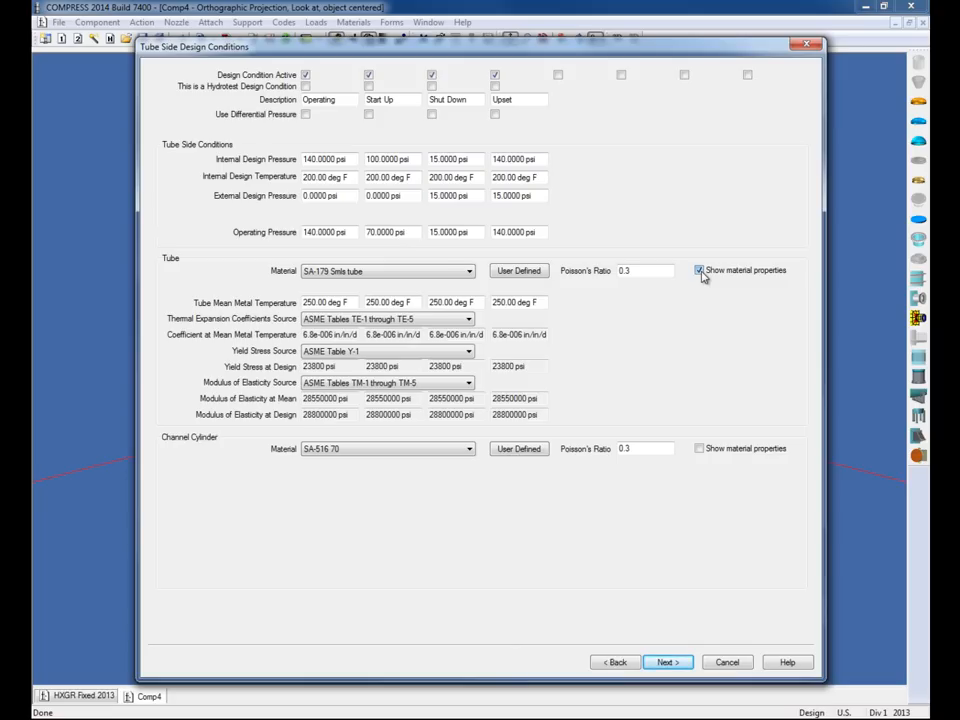
left_click(699, 271)
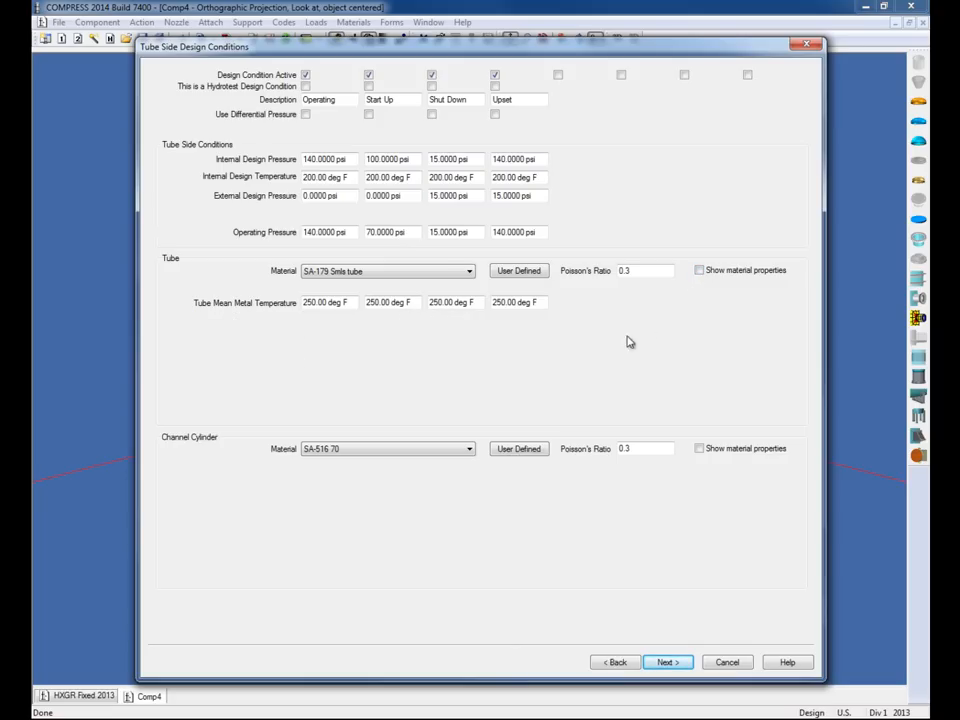
left_click(470, 450)
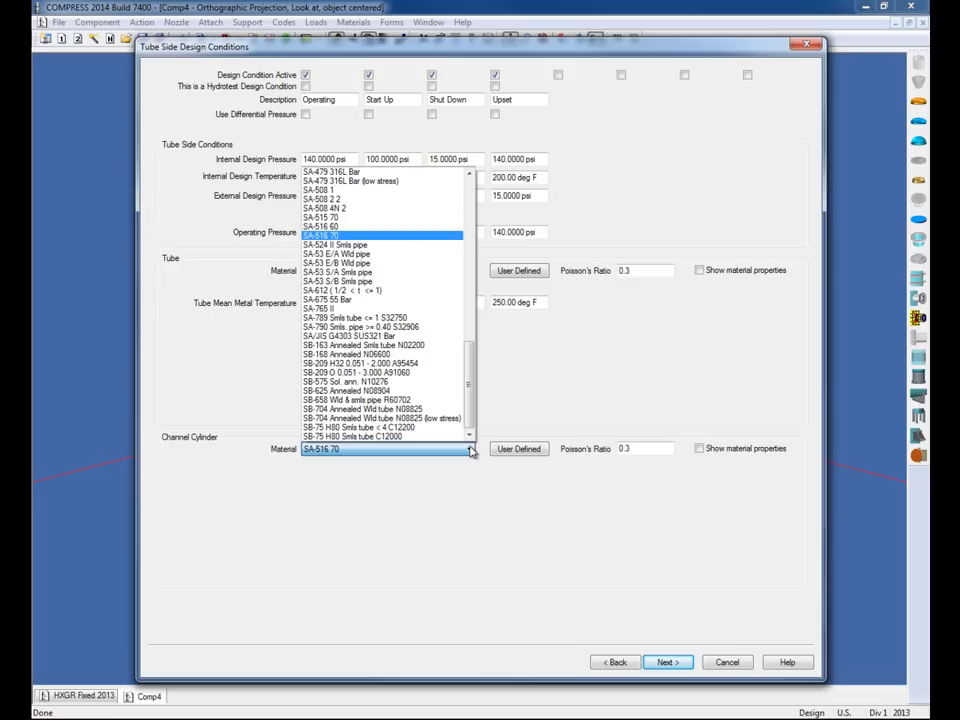
left_click(470, 450)
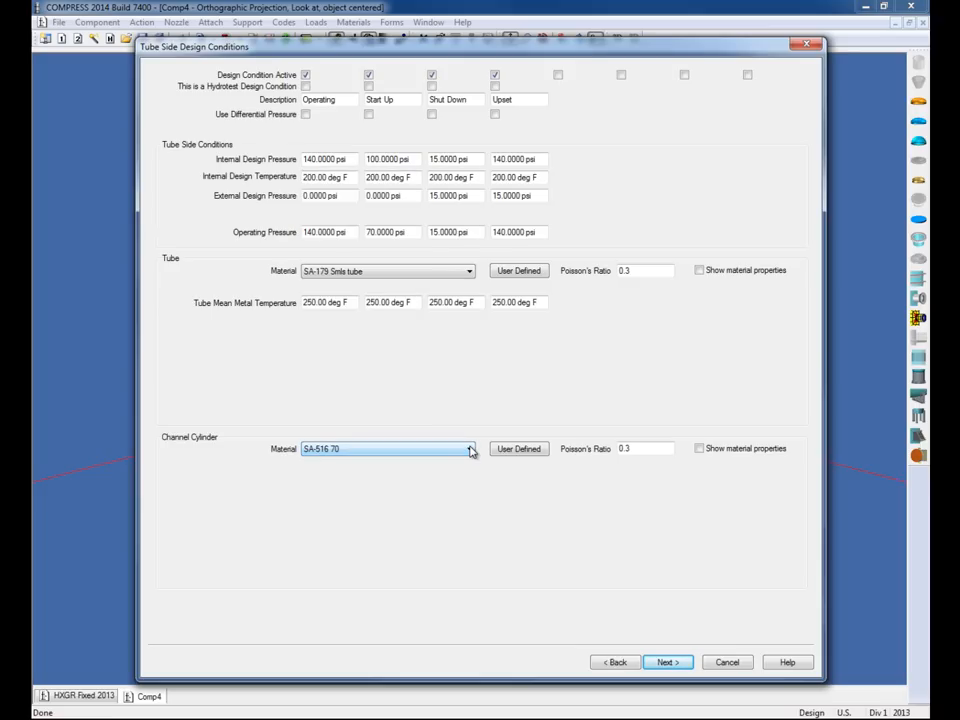
left_click(668, 662)
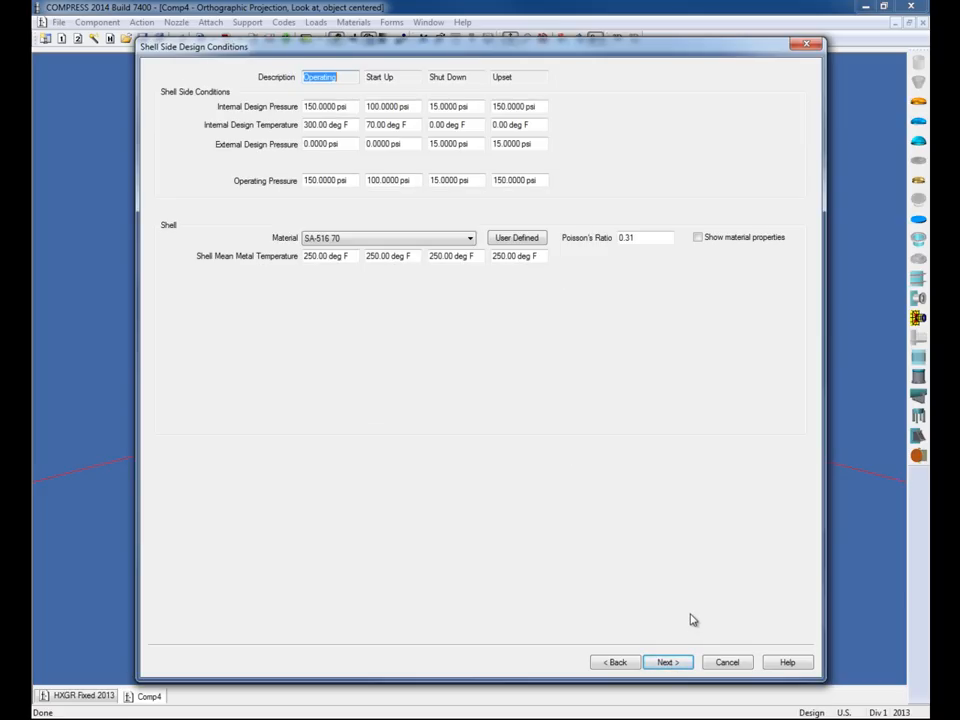
Step: Accept the default shell side, tubesheet, bellows and liquid level design conditions
left_click(350, 77)
left_click(668, 662)
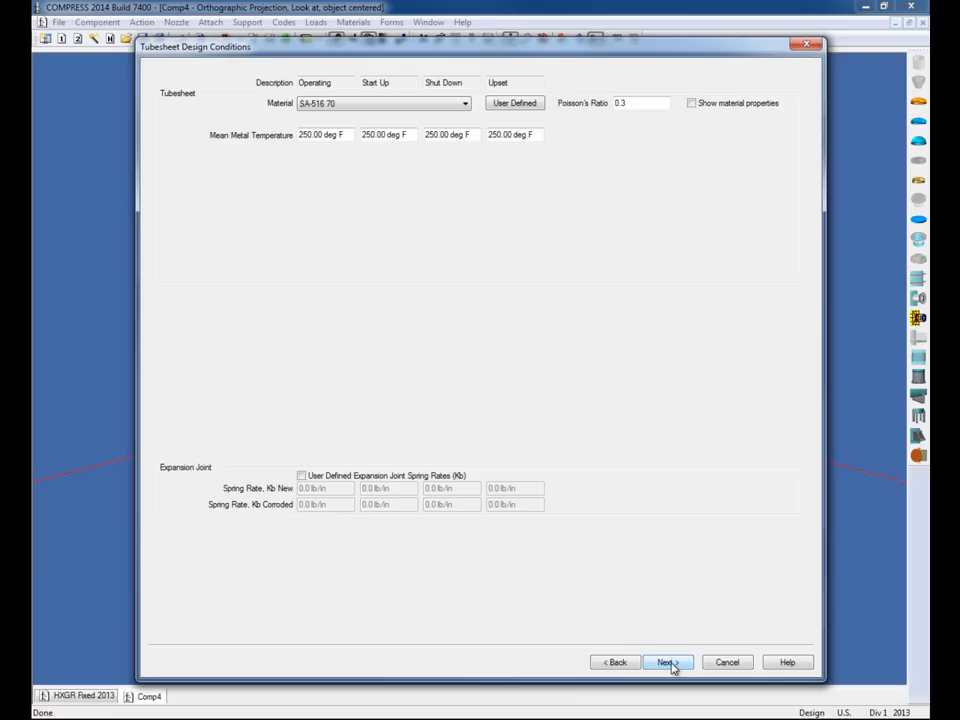
left_click(460, 106)
left_click(460, 106)
left_click(664, 665)
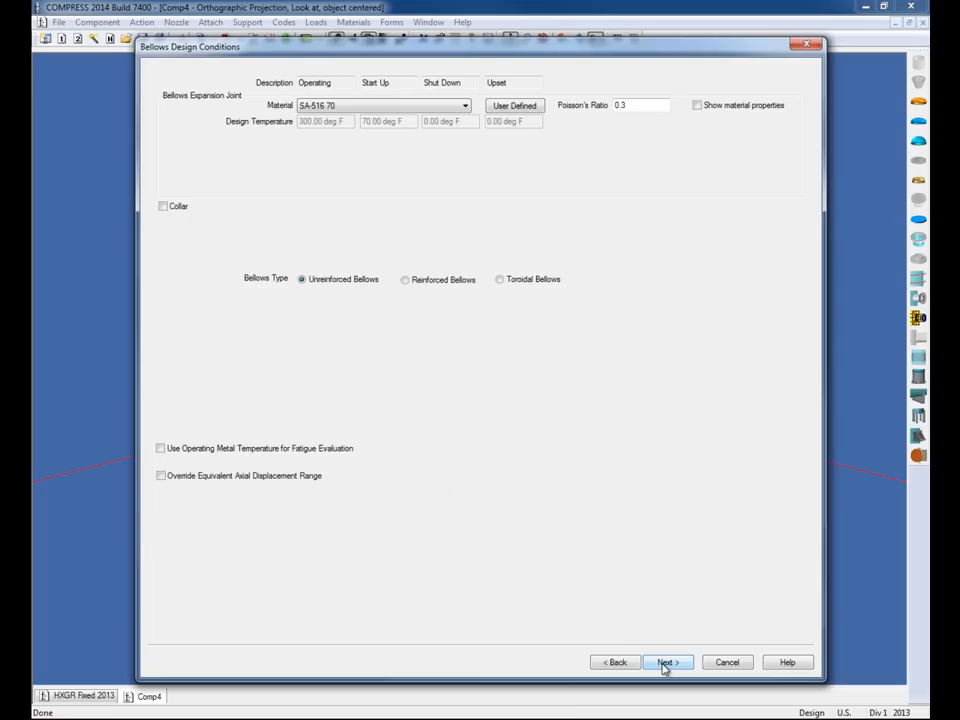
left_click(665, 664)
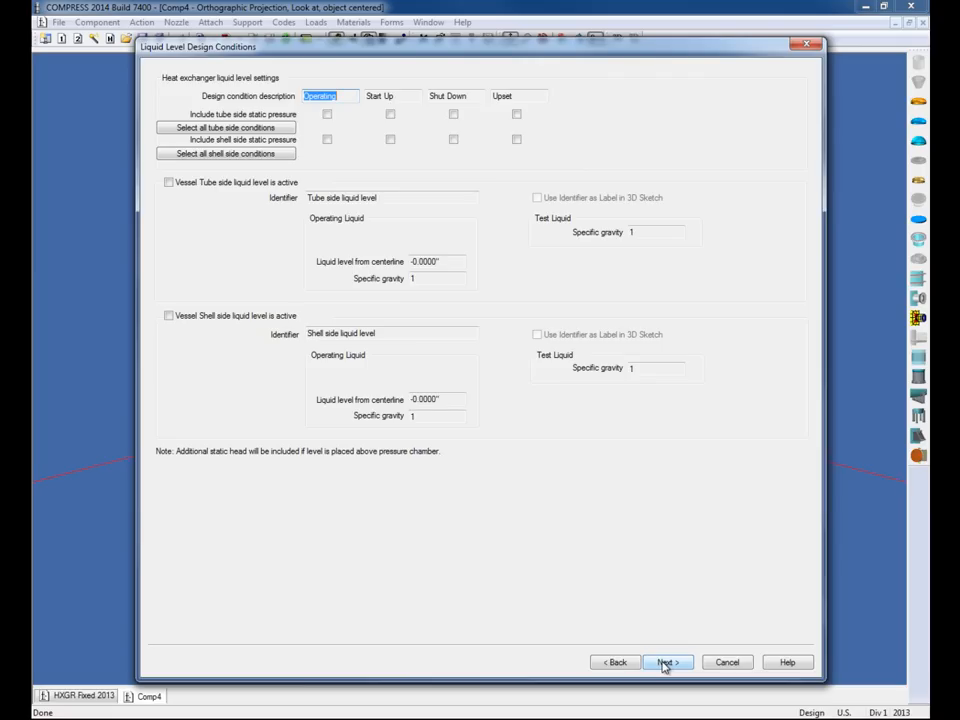
left_click(665, 662)
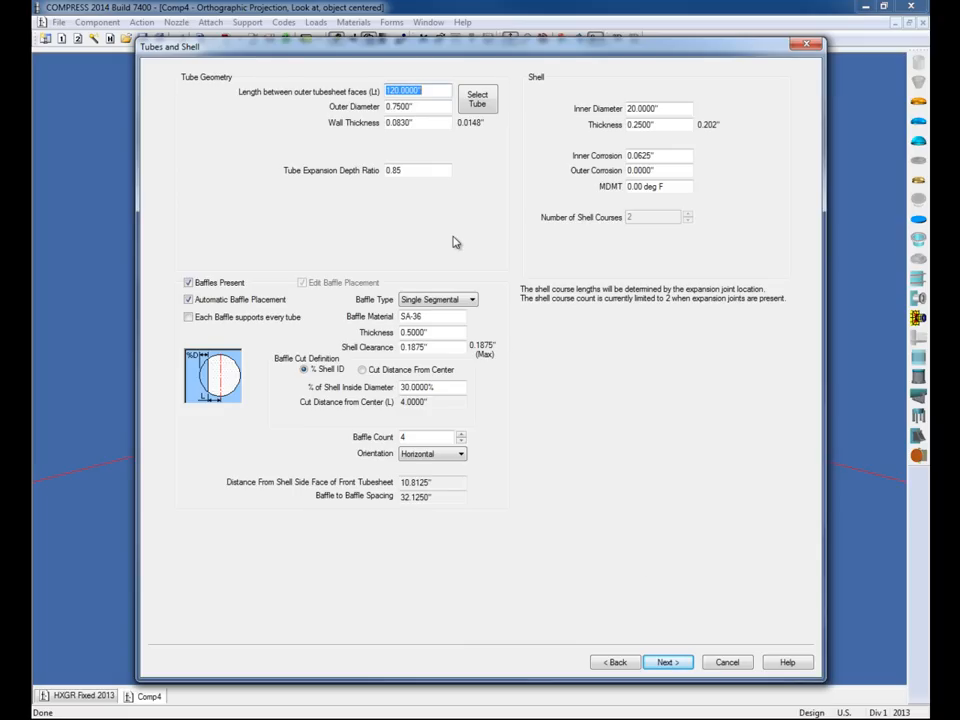
Step: Choose a 0.7500" outer diameter, 14 BWG tube from the tube look-up for the tube geometry
left_click(444, 91)
left_click(426, 118)
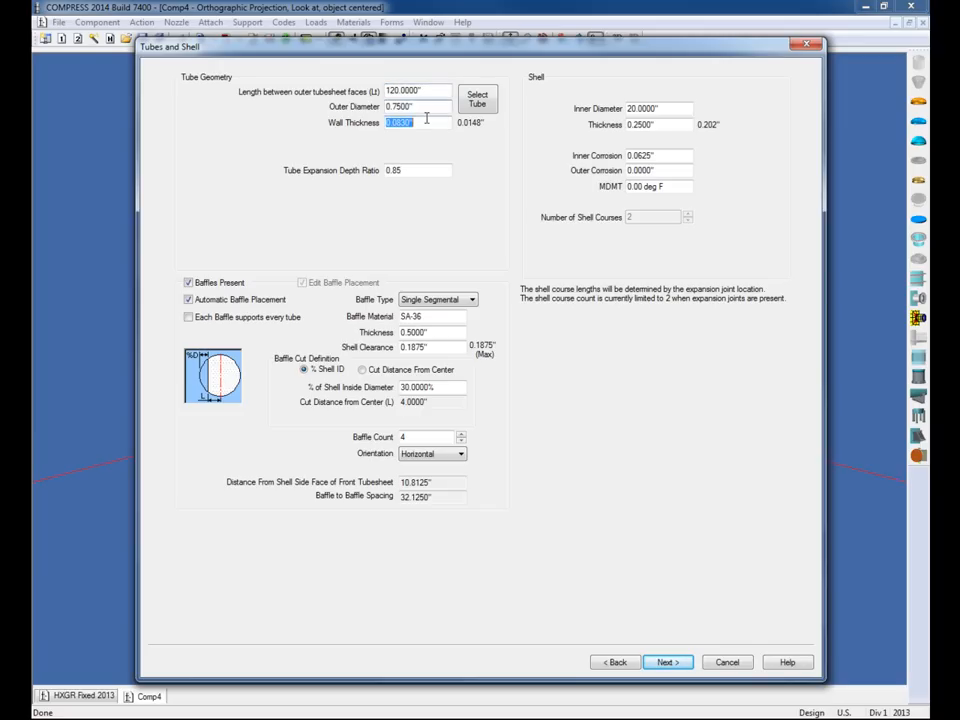
left_click(426, 118)
left_click(484, 103)
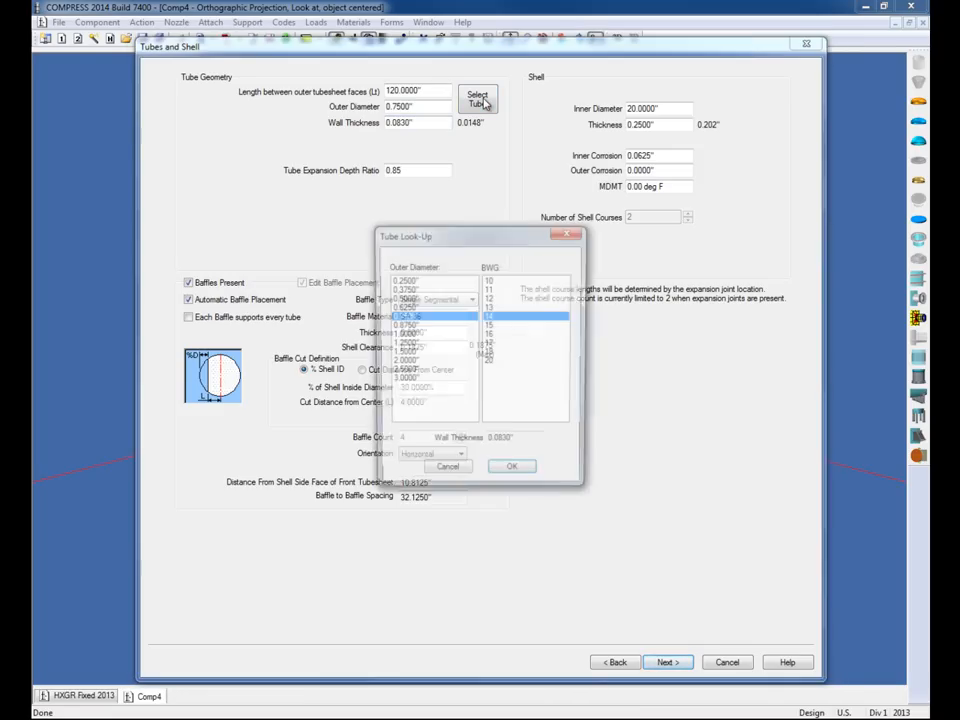
left_click(403, 318)
left_click(490, 317)
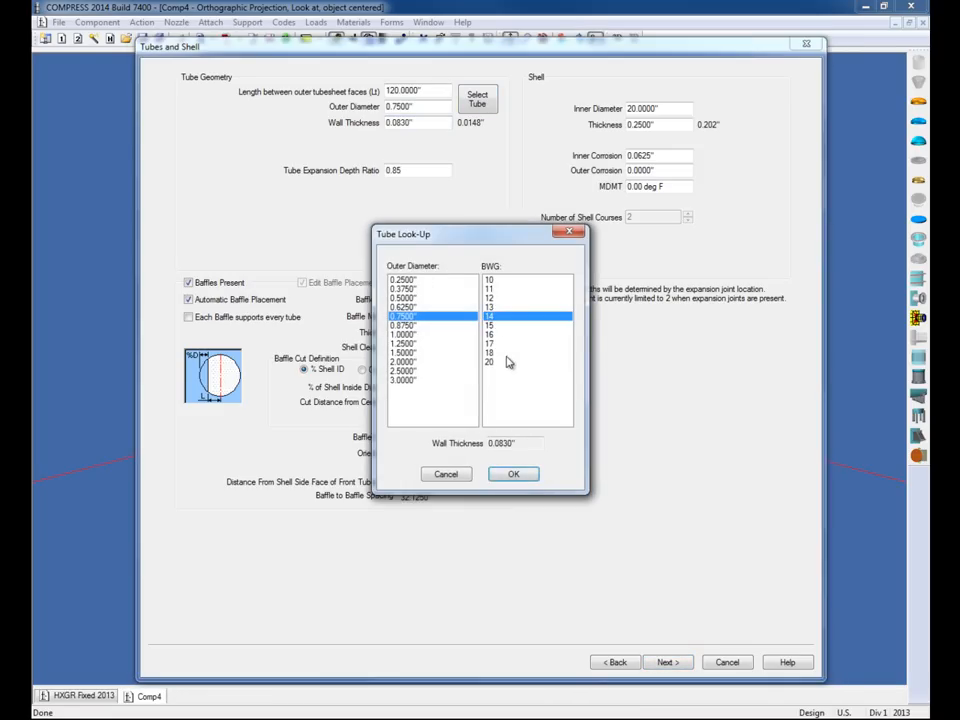
left_click(514, 475)
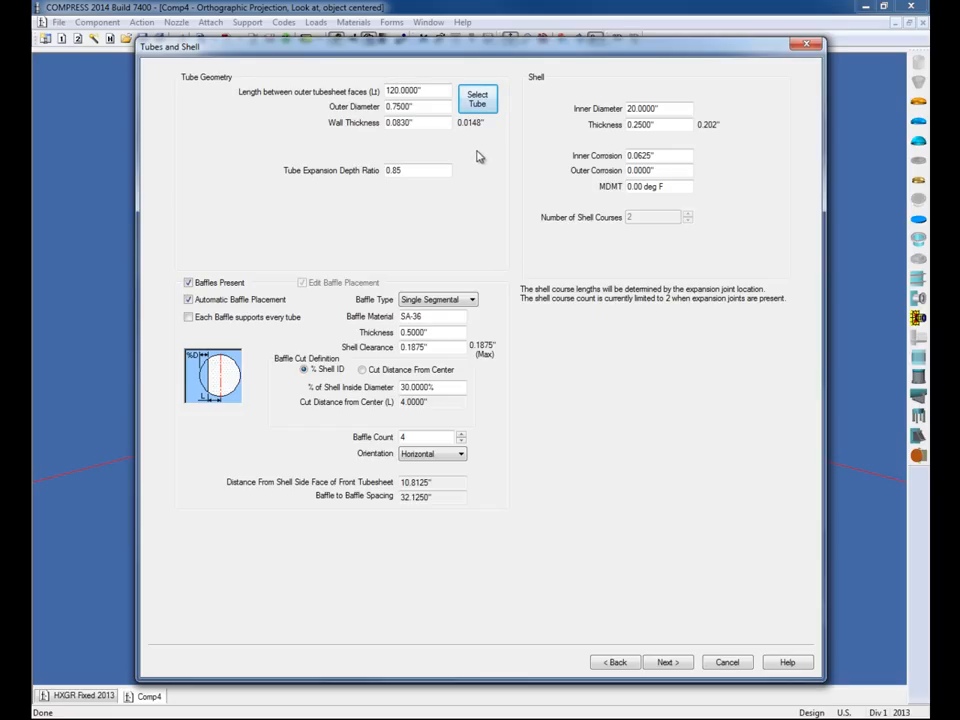
Step: Review the tube expansion depth ratio and the shell's diameter, thickness, corrosion and MDMT, and accept the tubes and shell settings
double_click(415, 170)
left_click(415, 170)
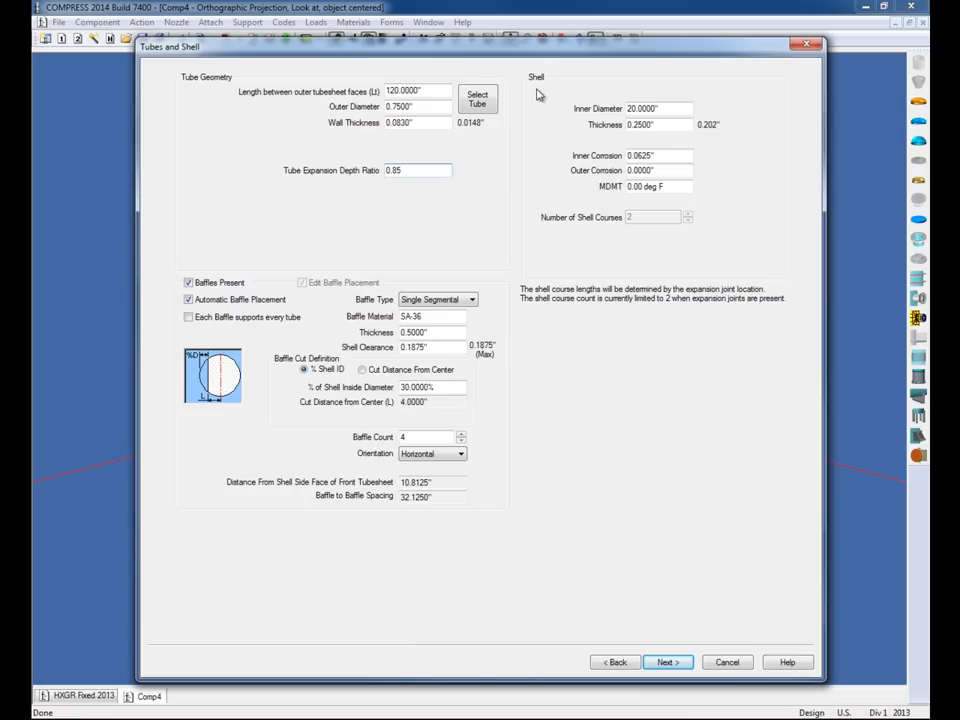
double_click(672, 108)
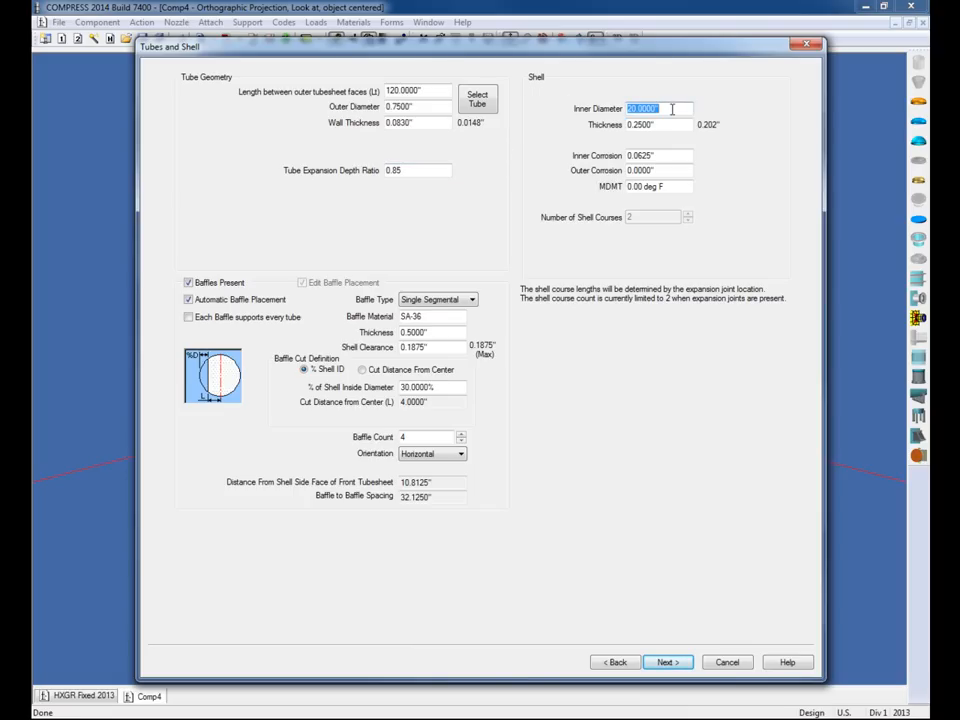
key("Tab")
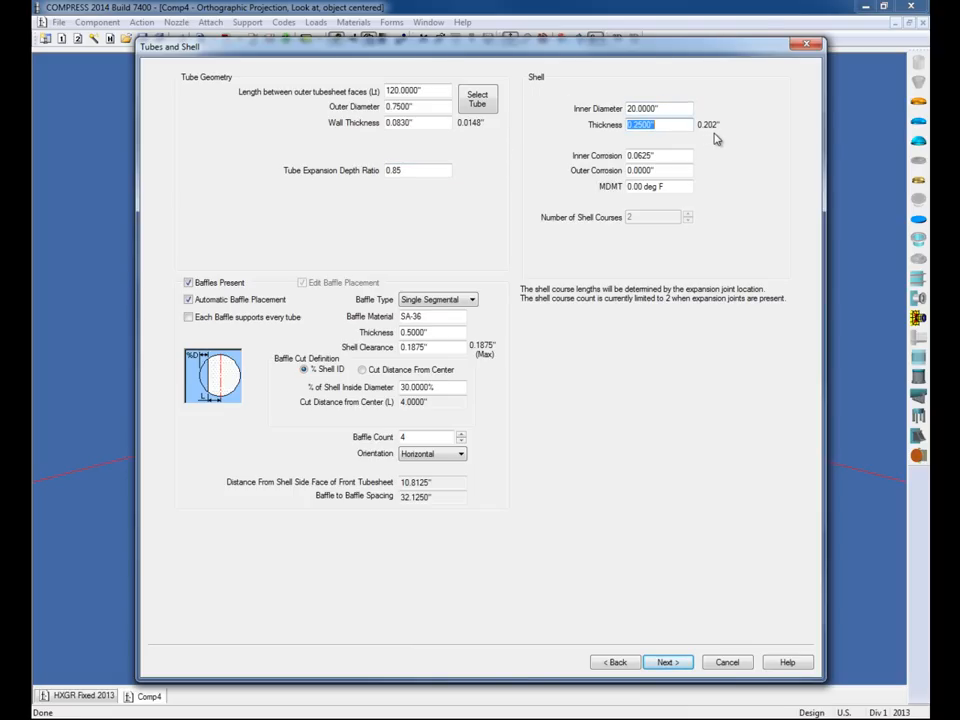
double_click(668, 155)
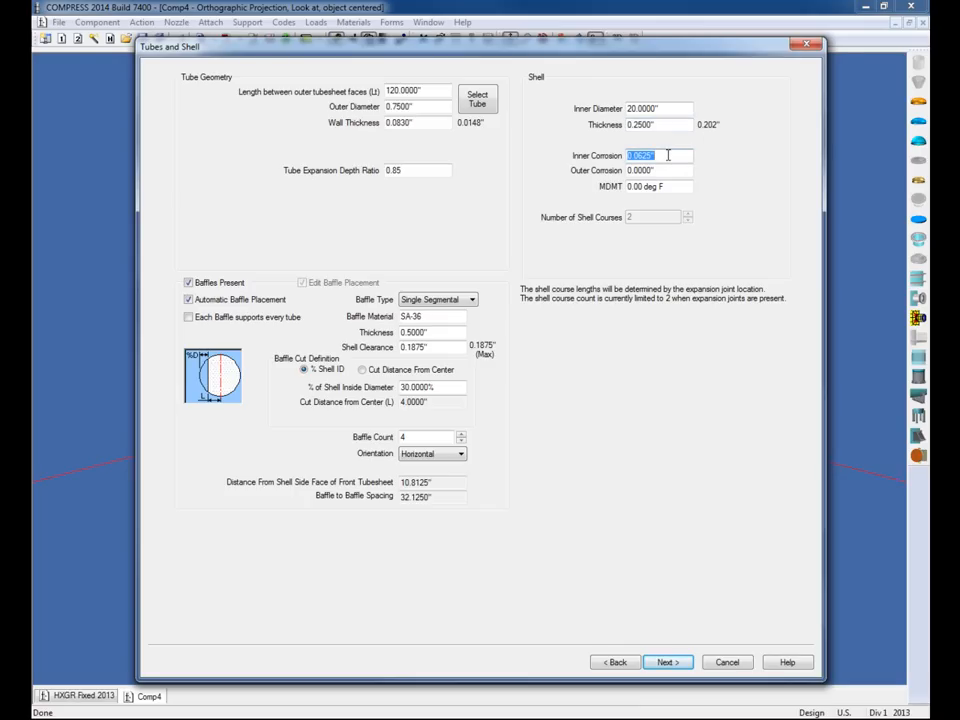
left_click(670, 186)
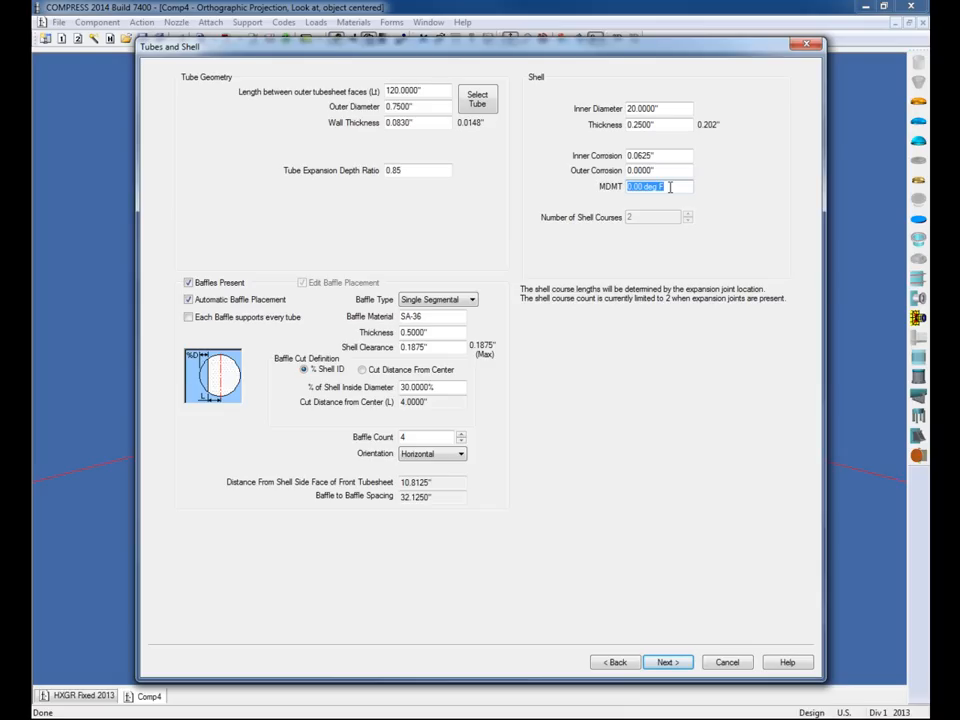
left_click(670, 187)
left_click(665, 663)
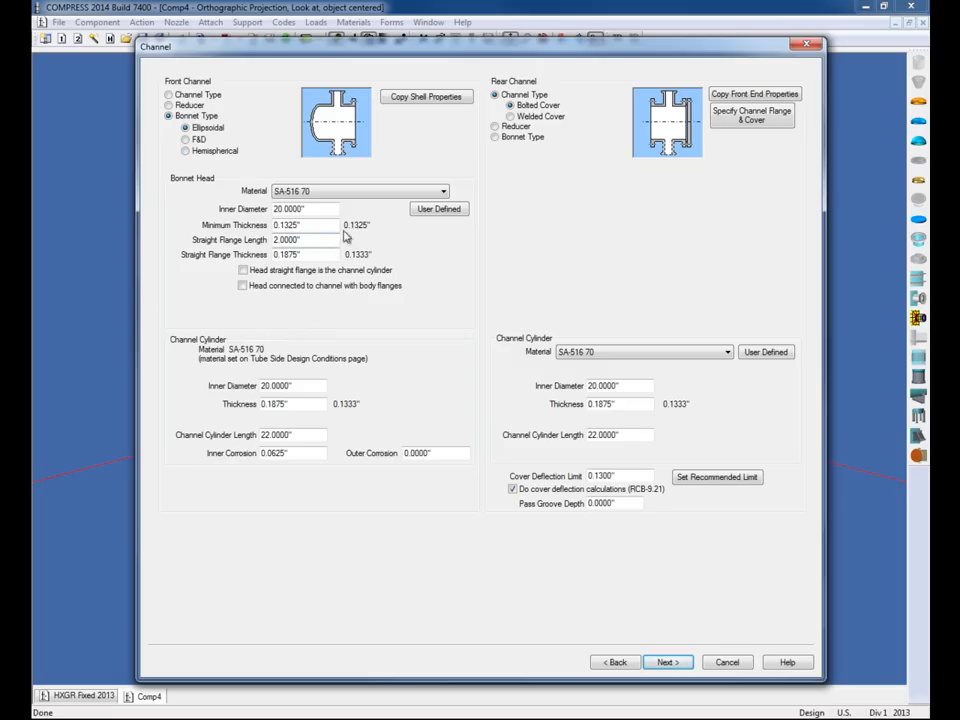
Step: Check the front bonnet head material choices, and accept the default channel and expansion joint settings
left_click(366, 199)
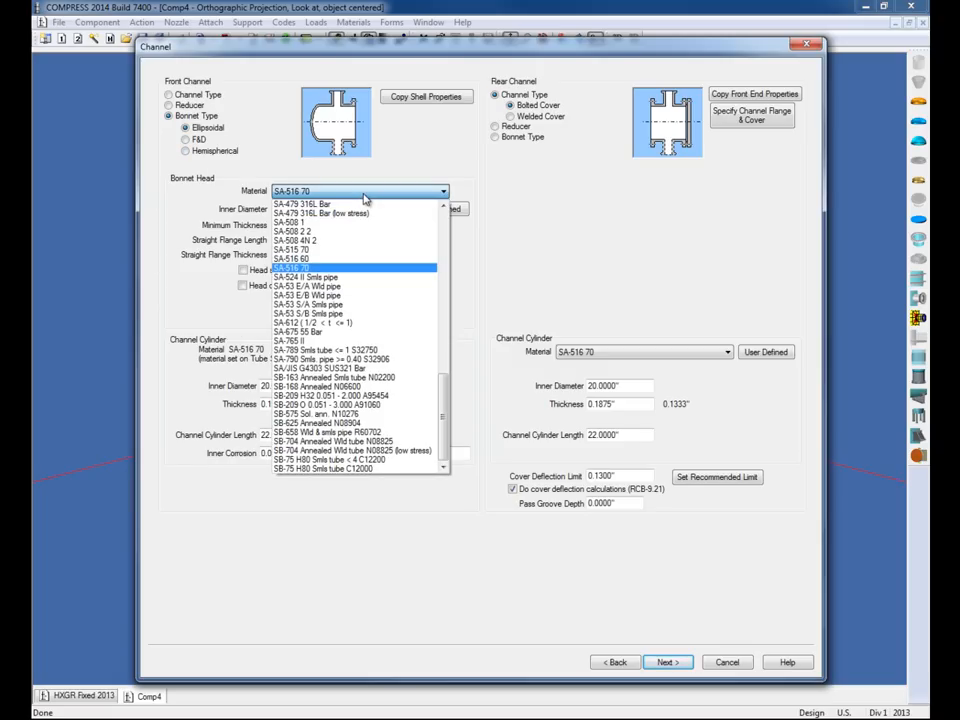
left_click(365, 197)
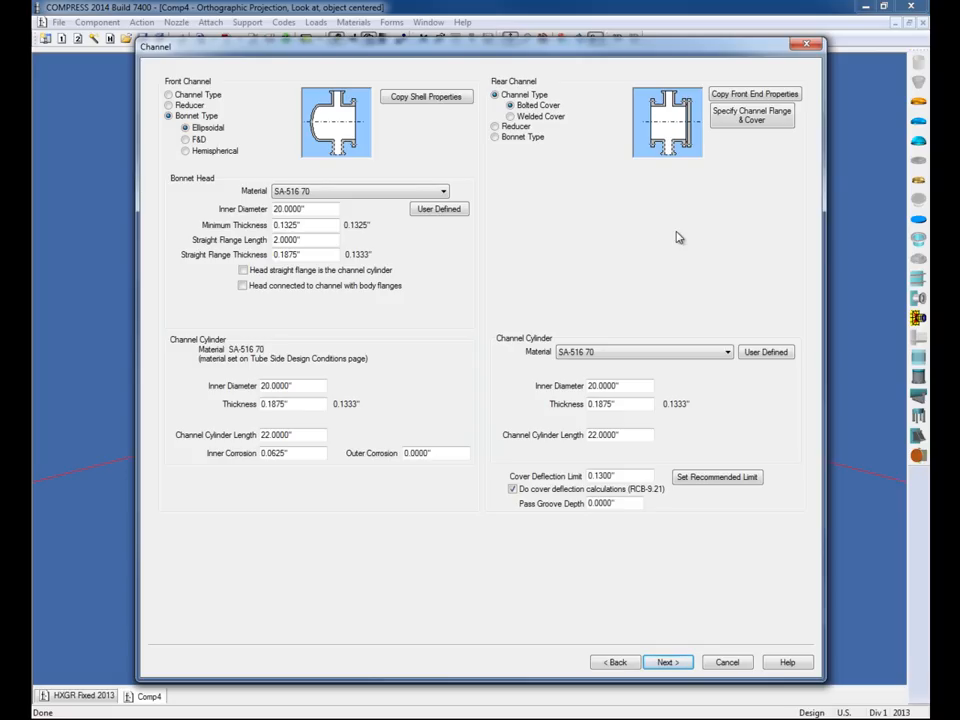
left_click(666, 662)
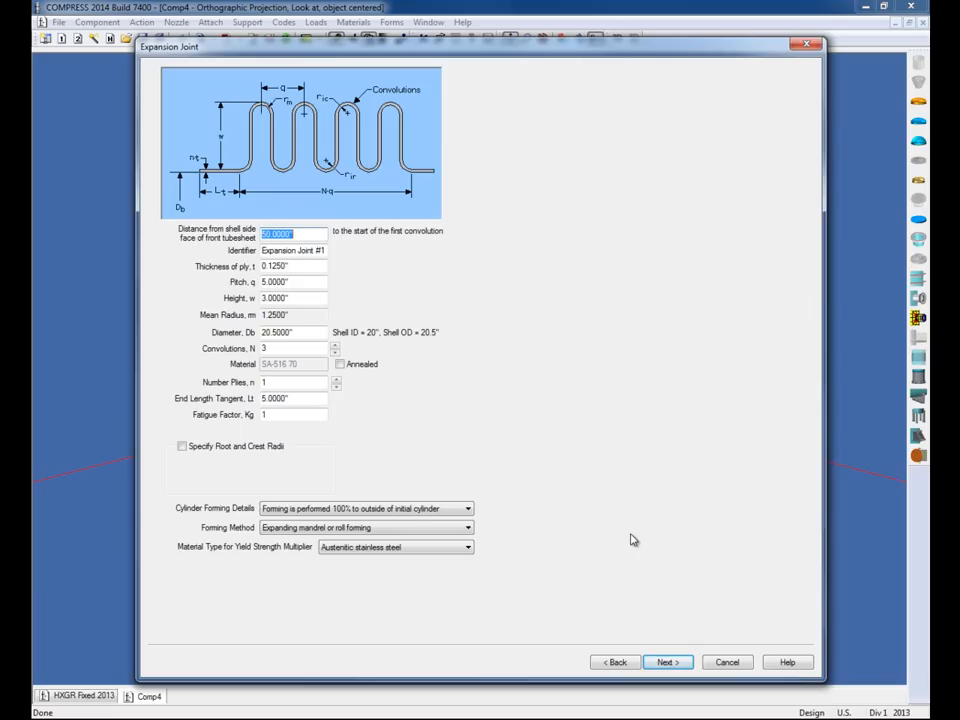
left_click(664, 663)
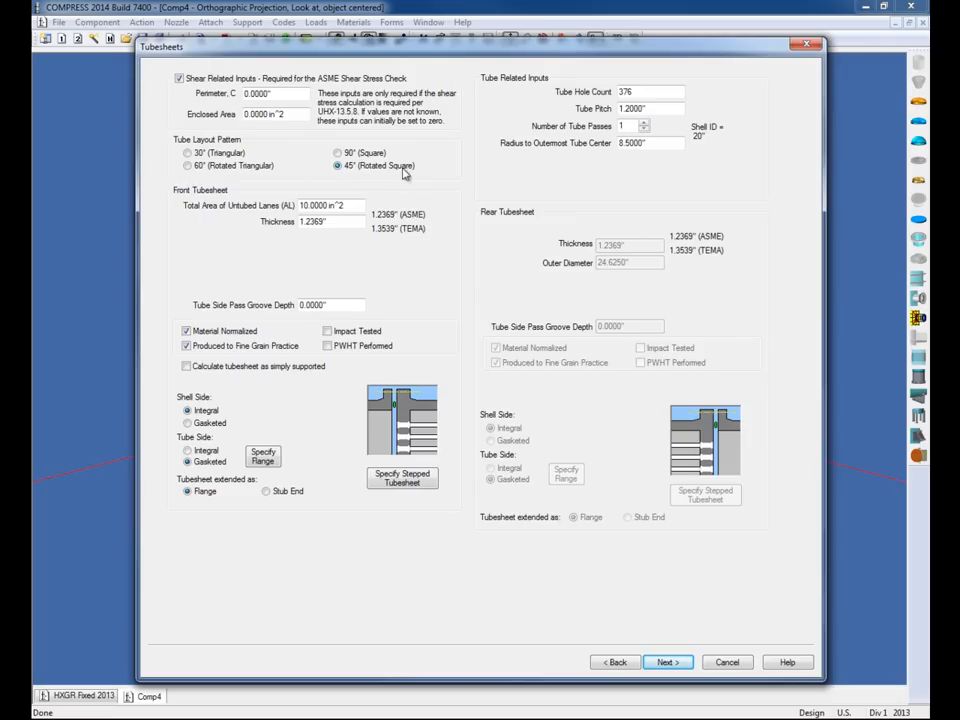
Step: Review the tube hole count, pitch and outermost tube radius, set the front tubesheet thickness to 1.375", and accept the tubesheet settings
double_click(645, 93)
key("Tab")
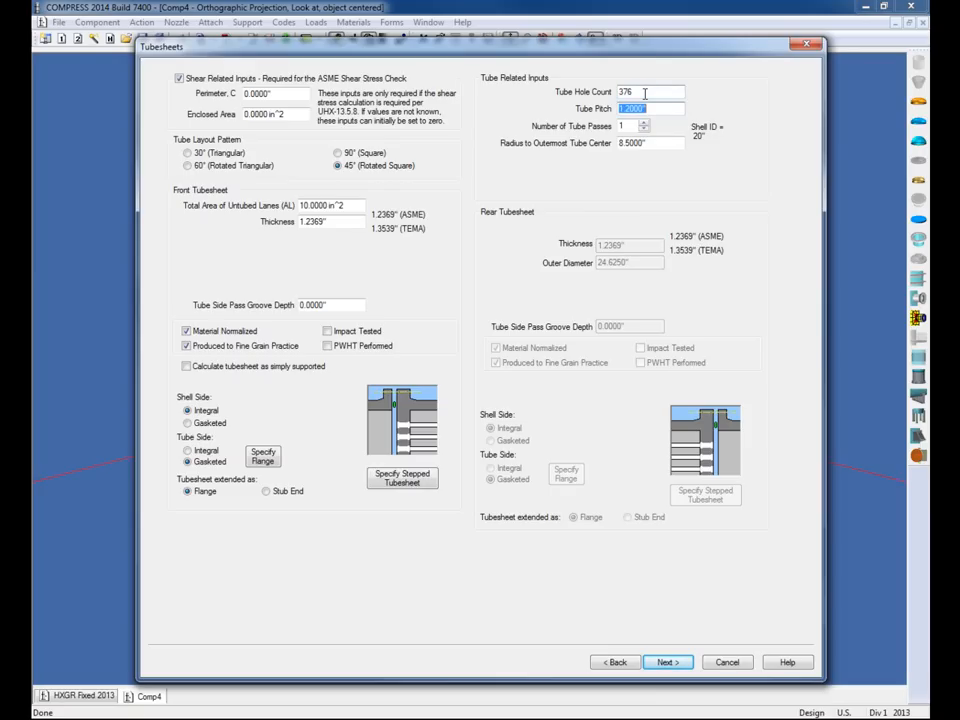
left_click(672, 143)
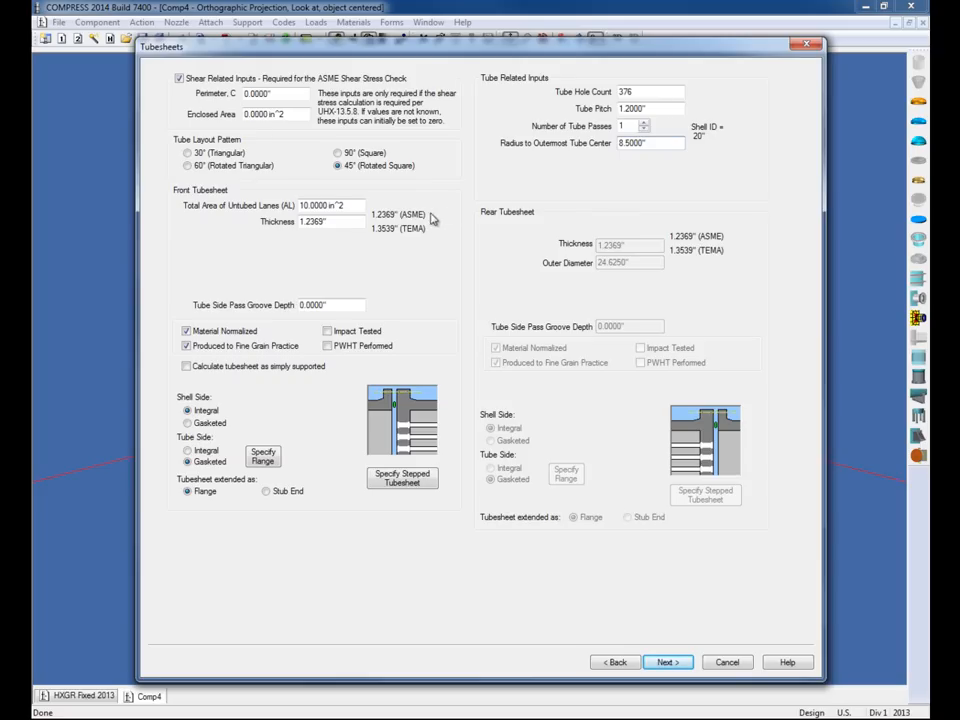
key("Return")
left_click(345, 222)
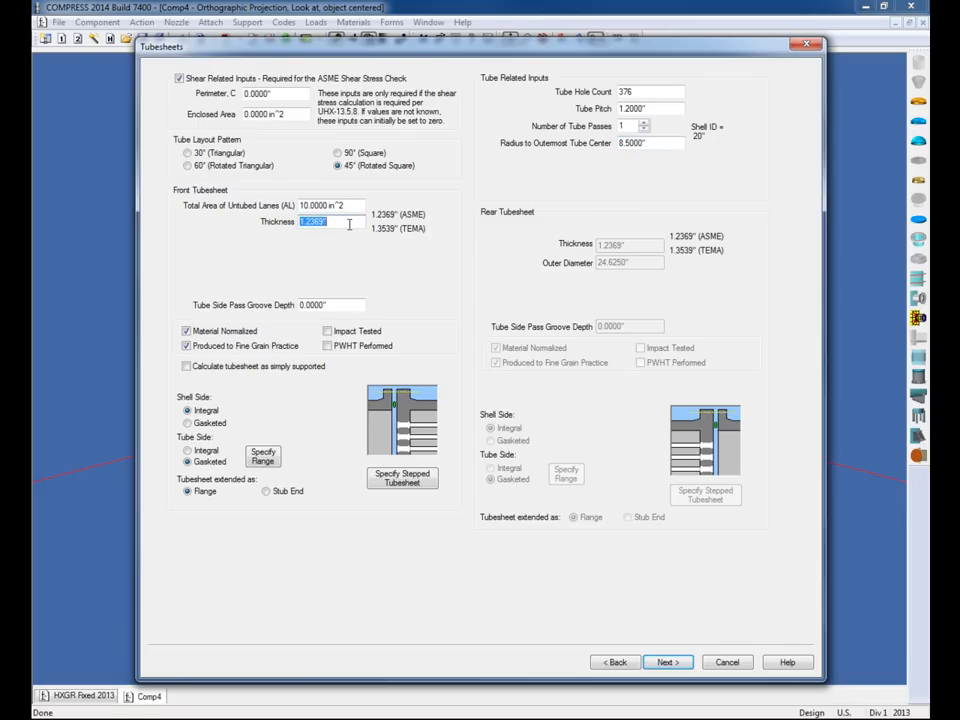
type("1.375")
left_click(668, 662)
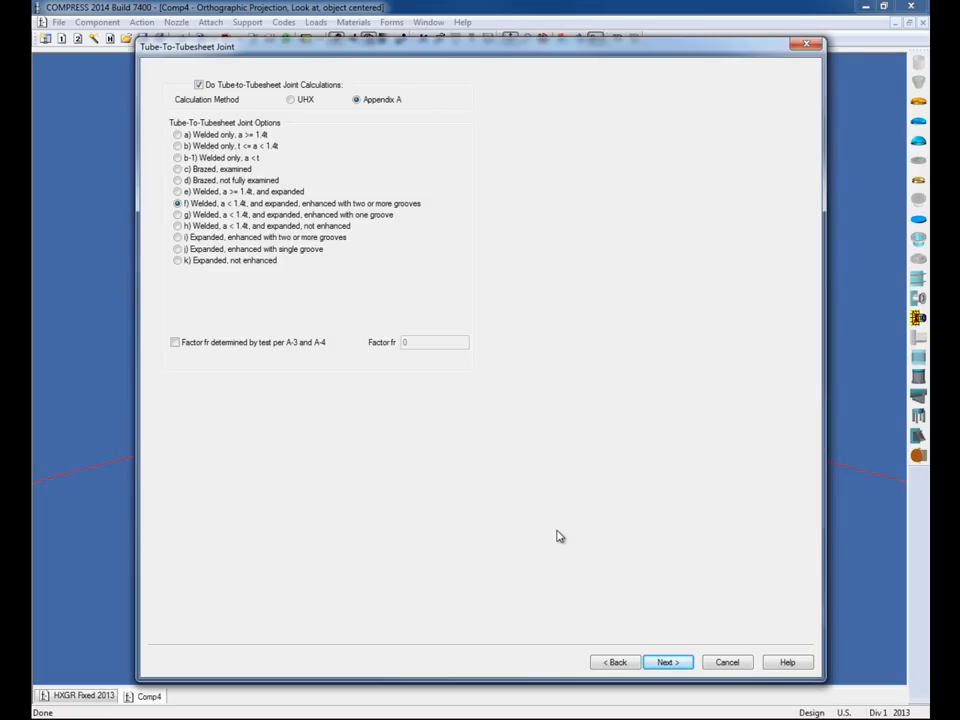
Step: Look through the UHX weld sketches for the tube-to-tubesheet joint, and return to the Appendix A method with joint option f
left_click(292, 102)
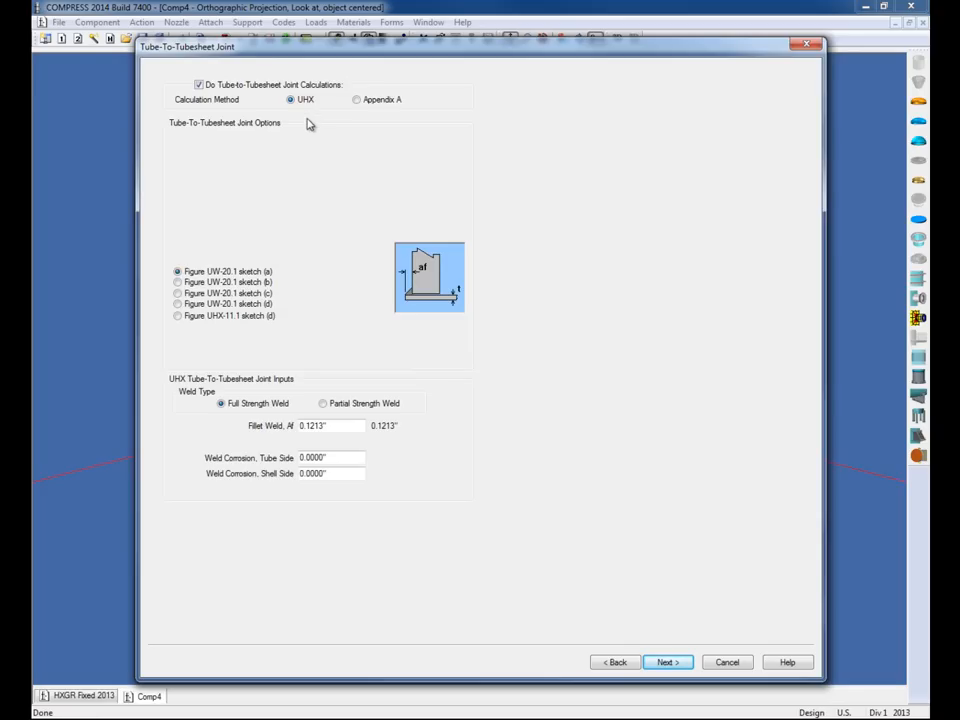
left_click(219, 282)
left_click(213, 294)
left_click(210, 305)
left_click(207, 318)
left_click(185, 272)
left_click(370, 101)
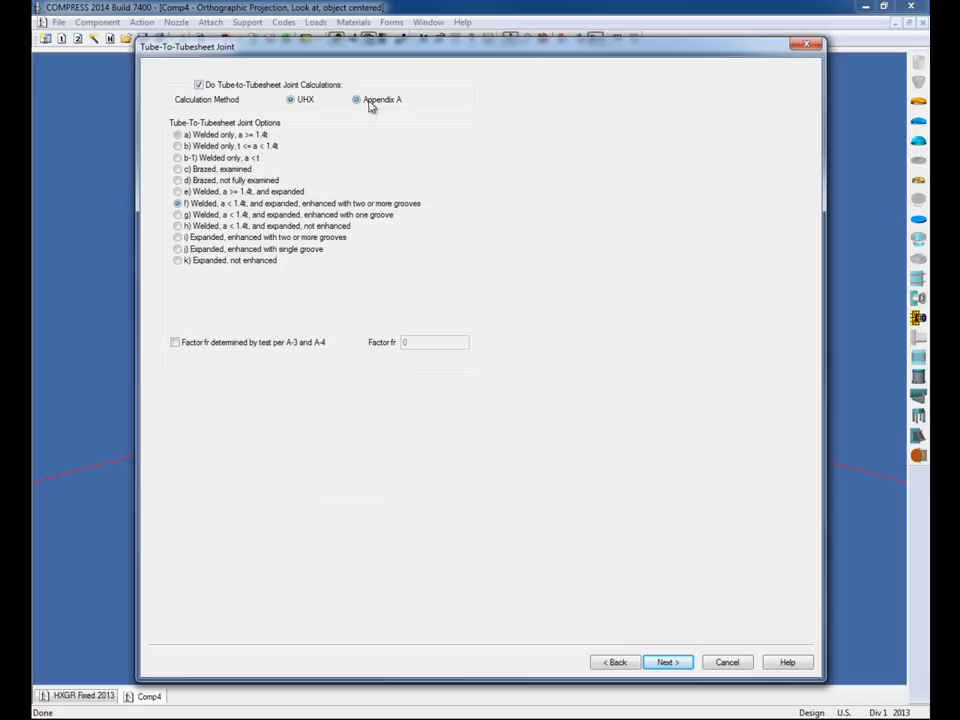
left_click(205, 204)
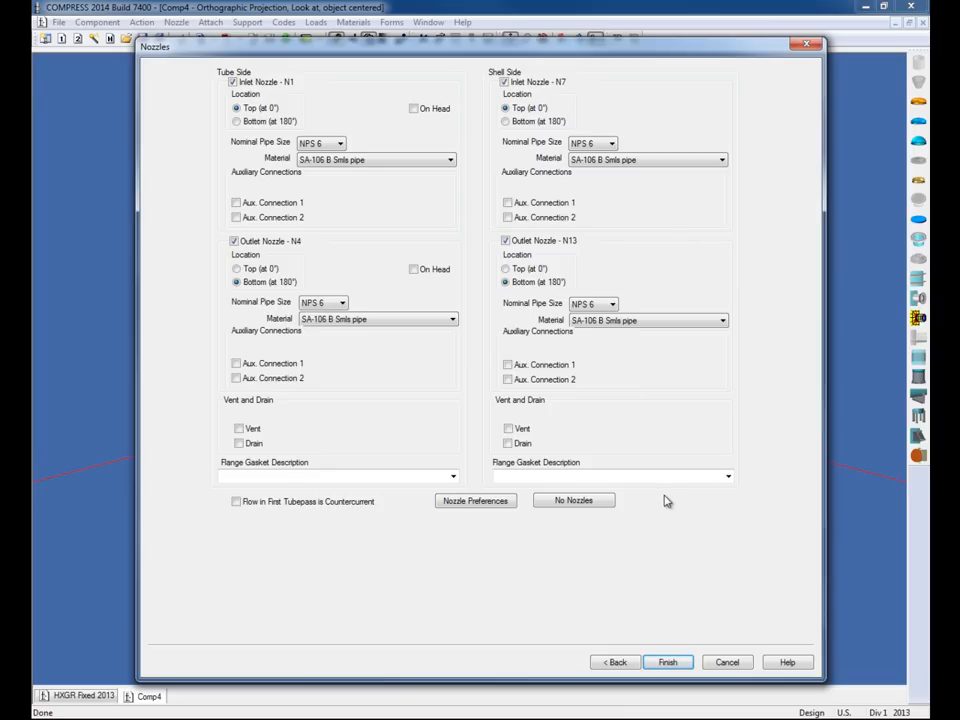
Step: Exclude the inlet and outlet nozzles on both the shell side and tube side, and finish the wizard to generate the exchanger
left_click(514, 242)
left_click(515, 84)
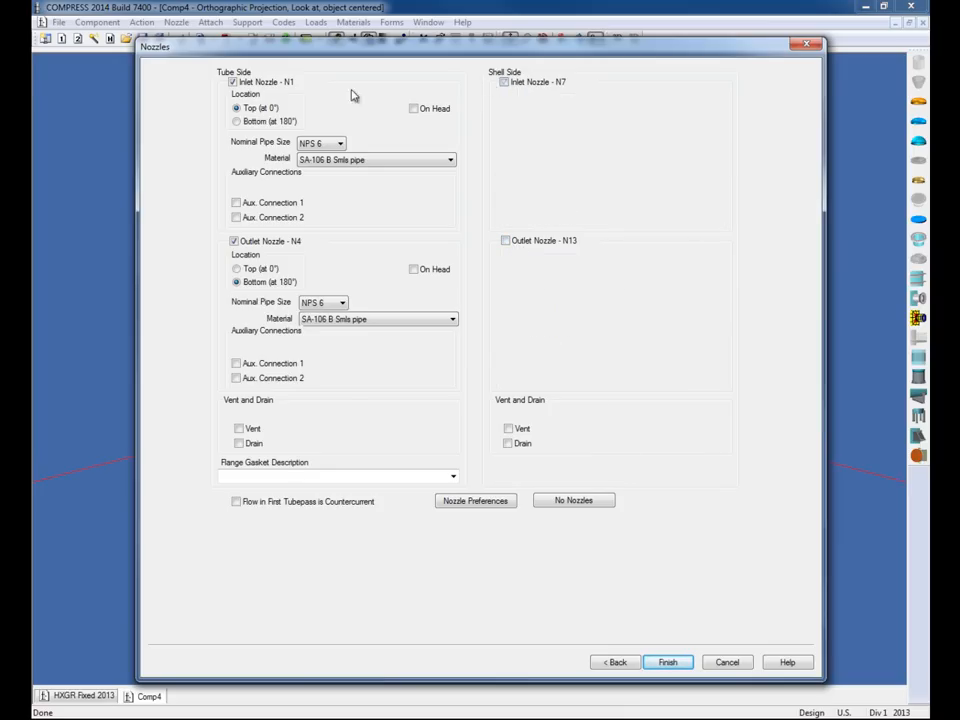
left_click(268, 83)
left_click(258, 242)
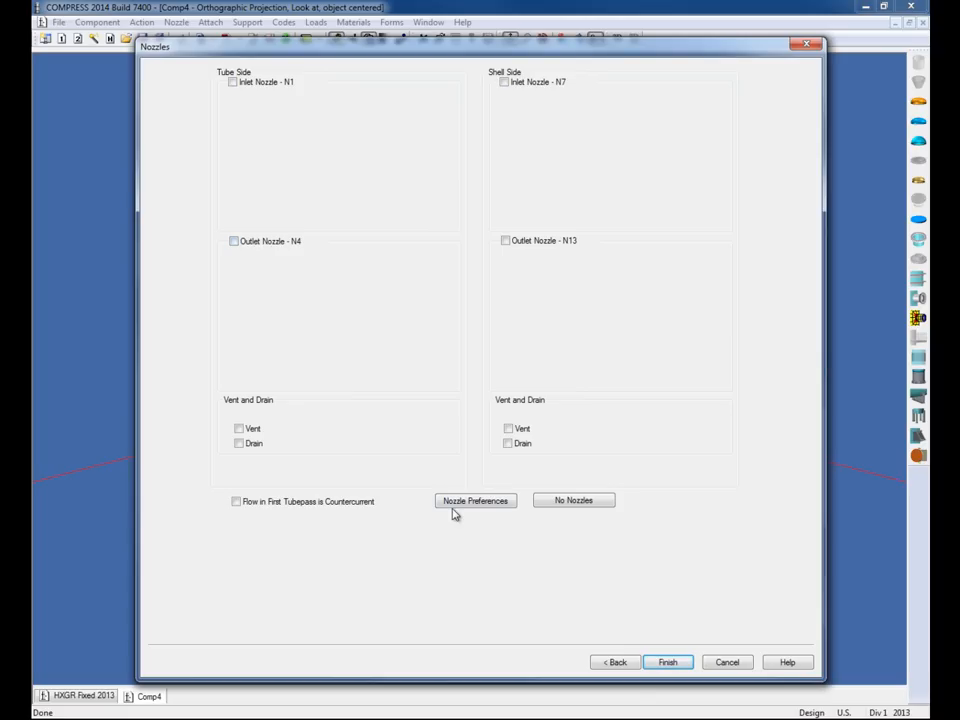
left_click(664, 663)
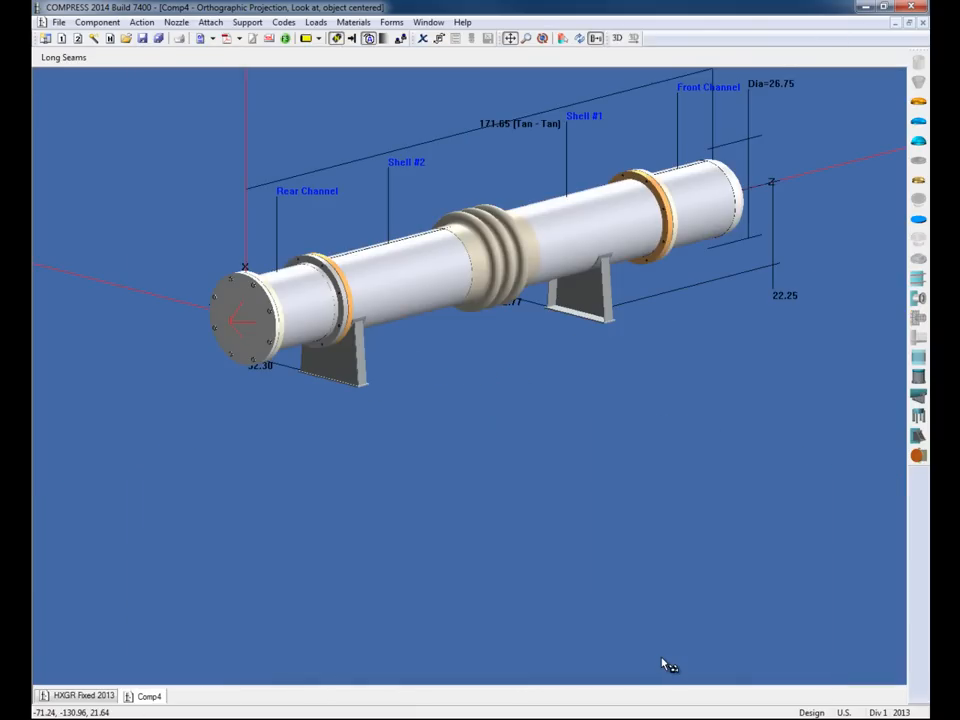
Step: Open the heat exchanger settings from the rear tubesheet on the model, and view the tube side design conditions
left_click_drag(537, 367, 526, 499)
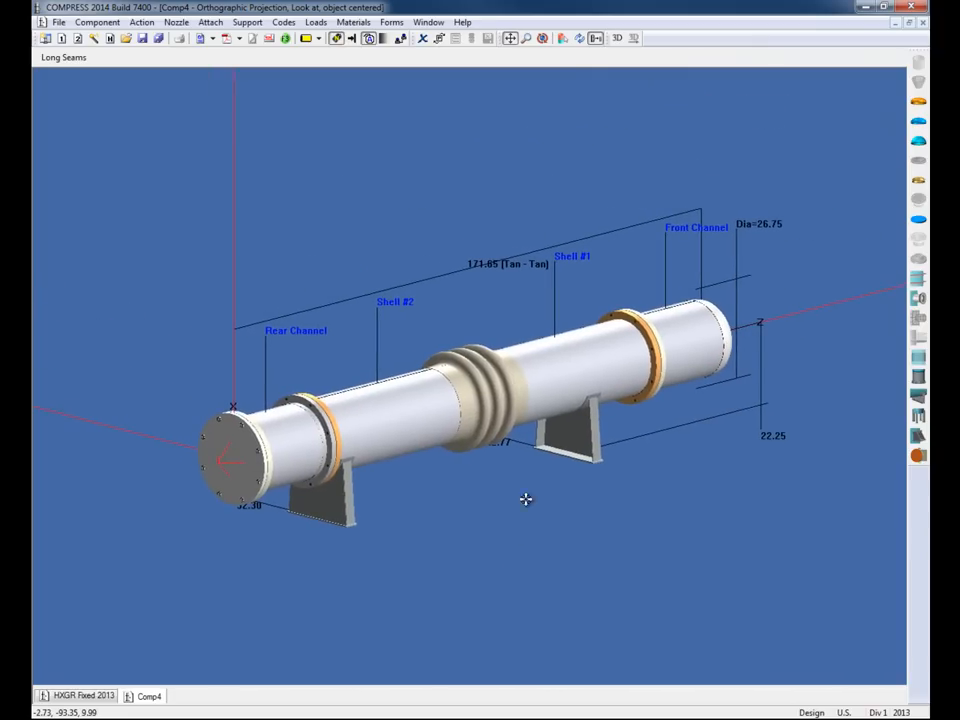
left_click(542, 38)
left_click_drag(490, 218, 495, 251)
left_click(509, 38)
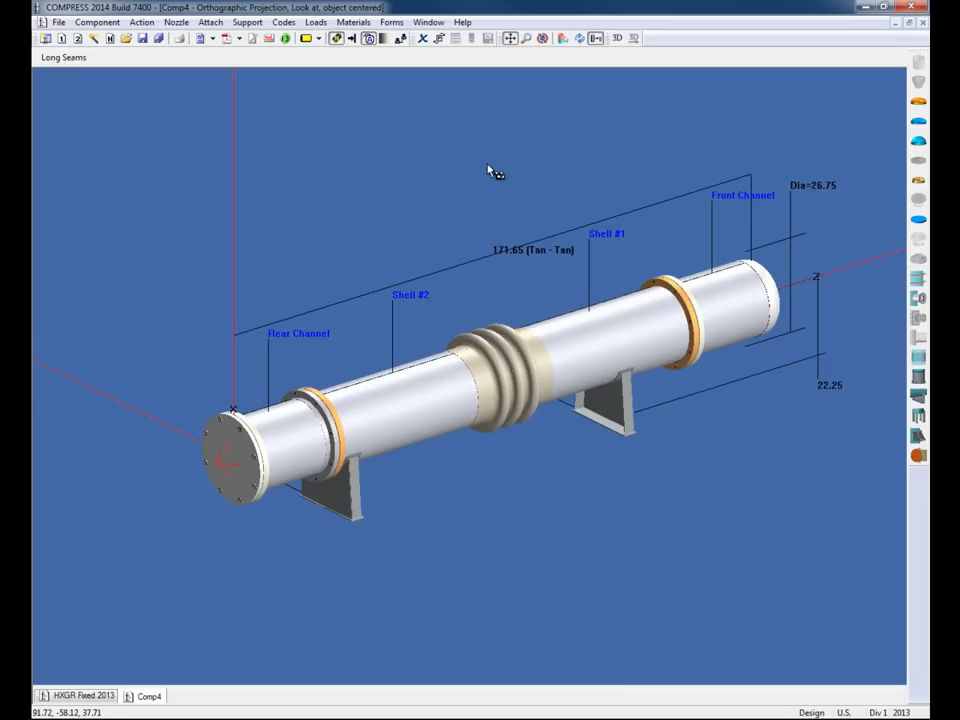
middle_click_drag(465, 251, 460, 215)
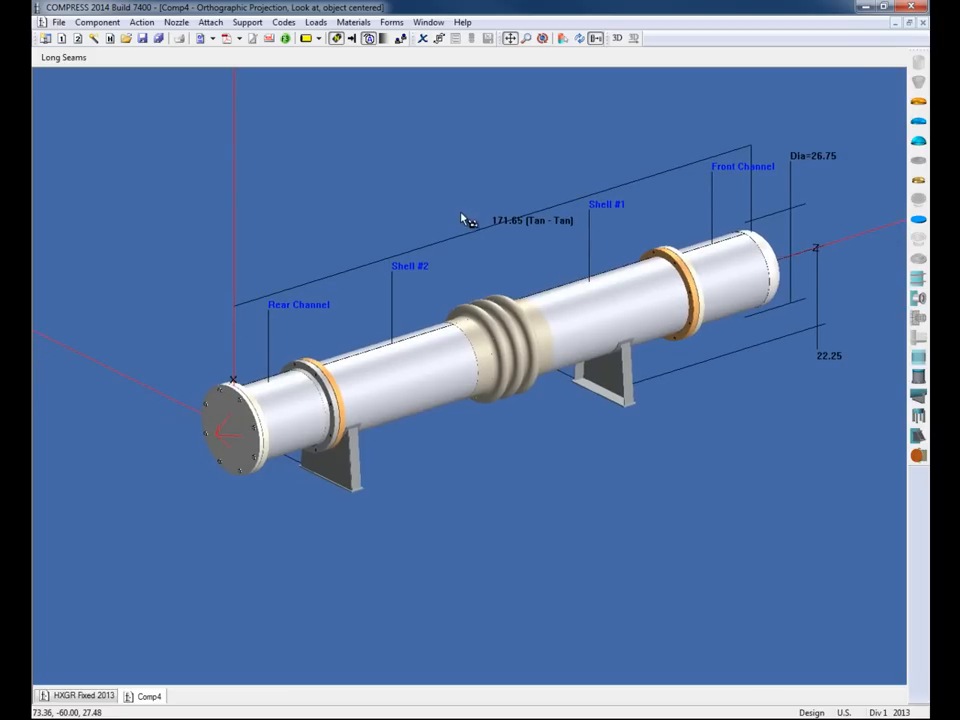
left_click(343, 402)
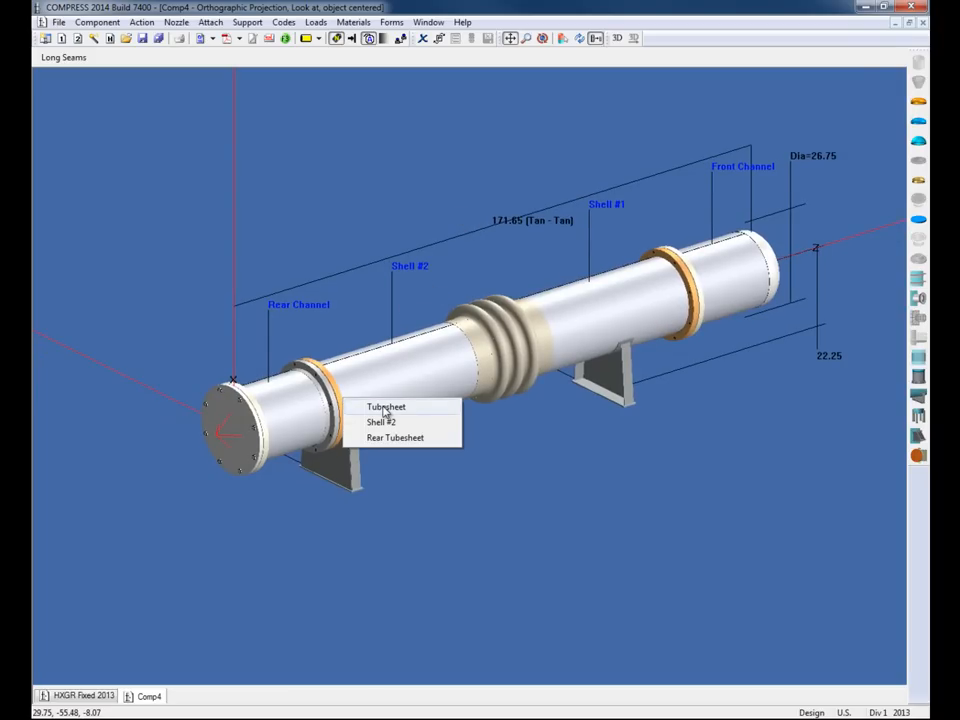
left_click(385, 408)
left_click(382, 406)
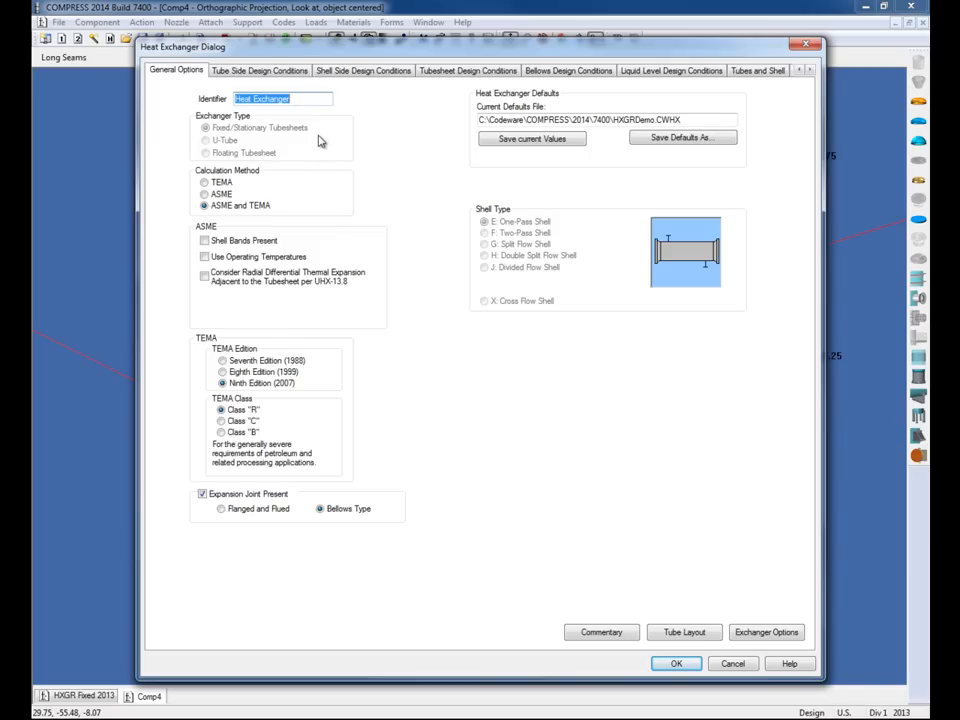
left_click(296, 72)
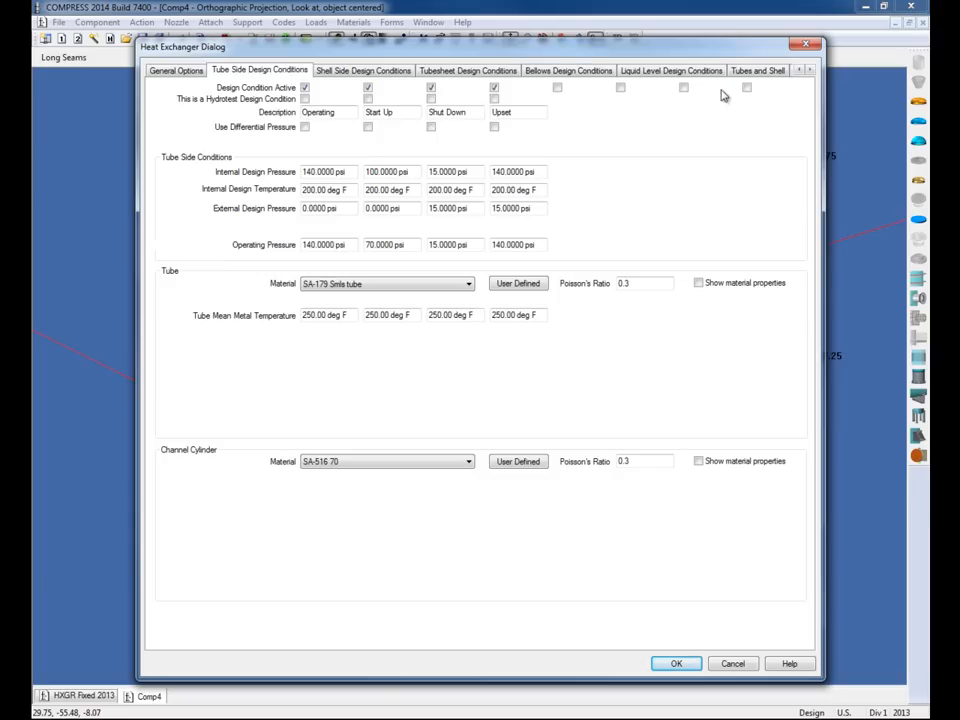
Step: Set the front and rear channel cylinder lengths to 15" each, and apply the change to the exchanger
left_click(810, 70)
left_click(810, 70)
left_click(654, 74)
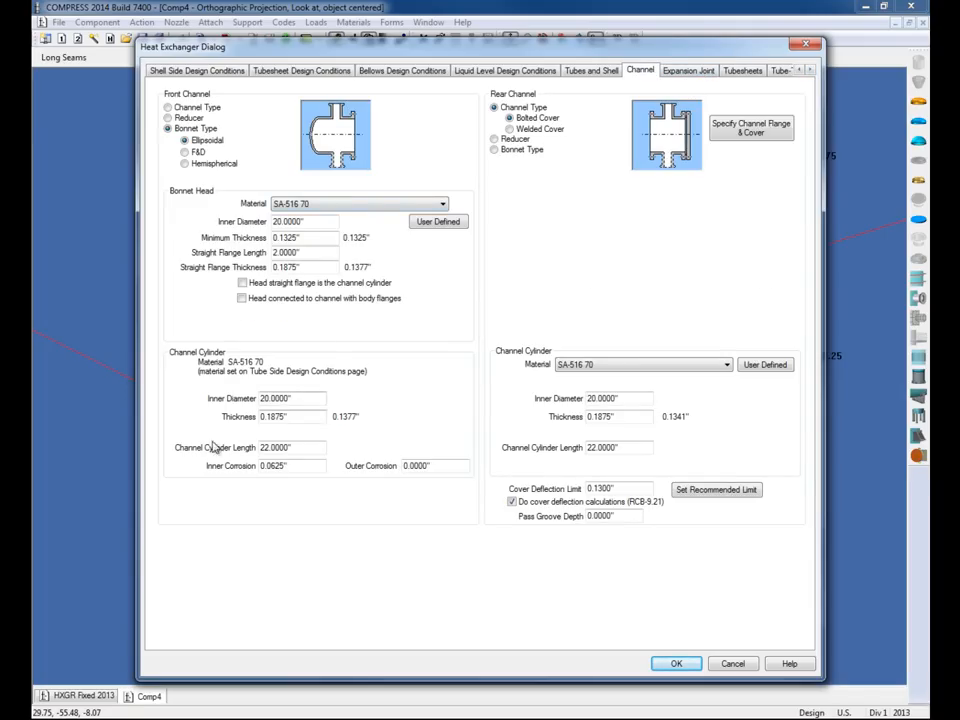
double_click(302, 448)
type("15")
double_click(636, 448)
type("15")
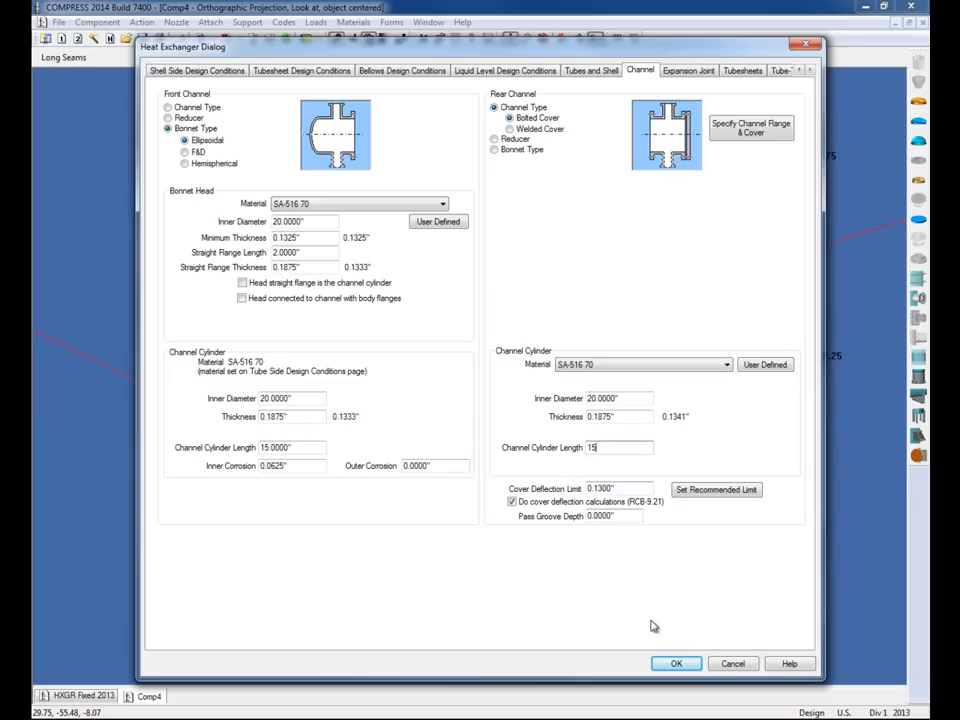
left_click(672, 663)
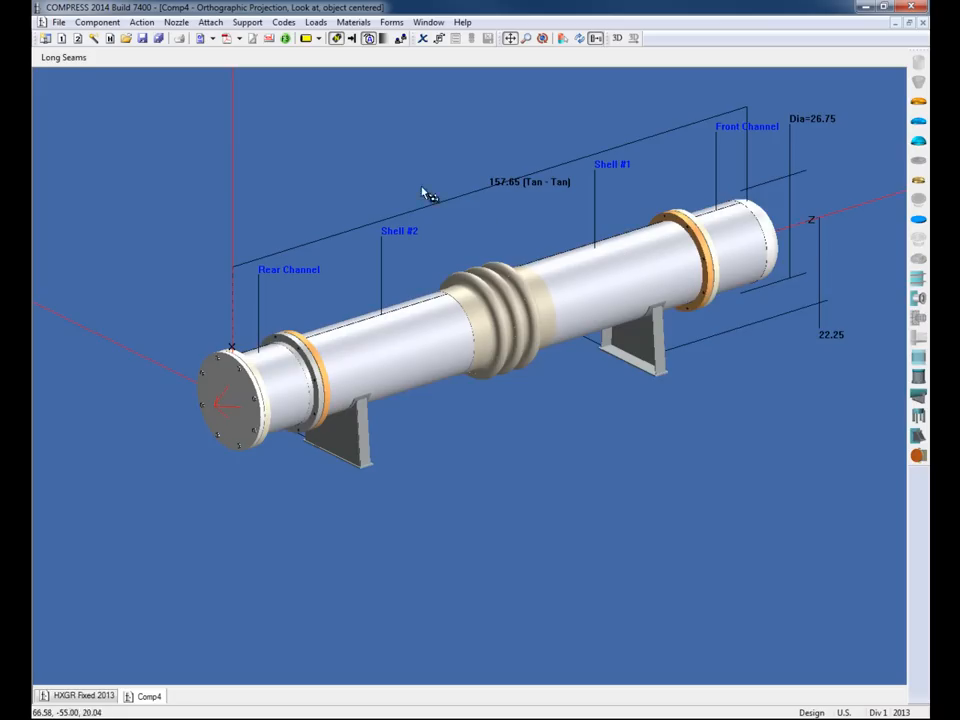
Step: Start a detailed nozzle design and choose nozzle Type 2 with a reinforcing pad
left_click(177, 24)
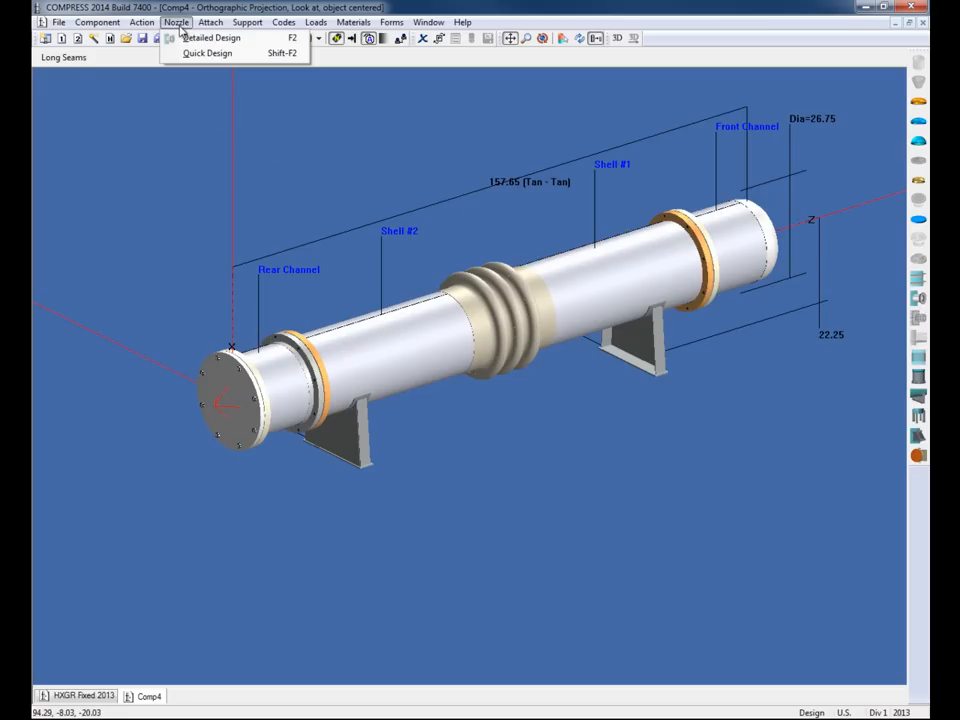
left_click(185, 41)
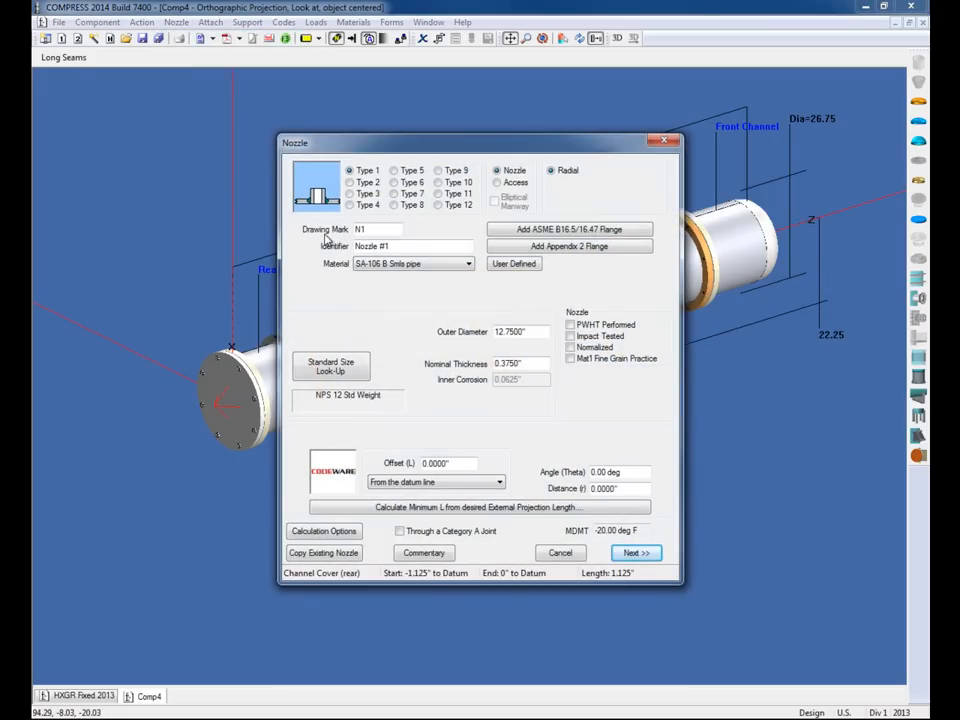
left_click(349, 183)
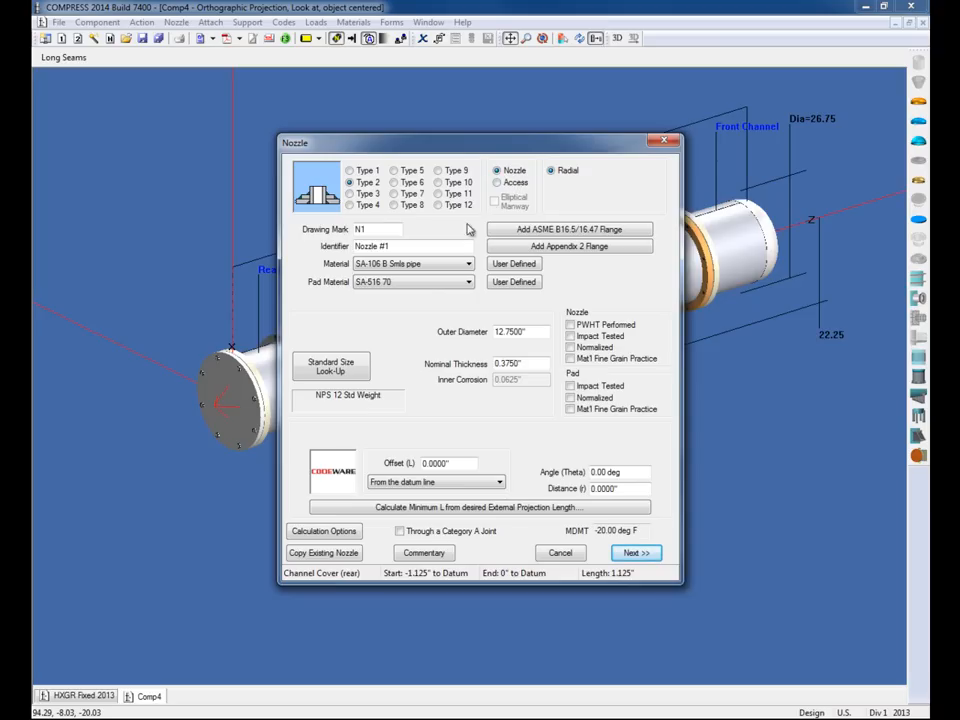
Step: Check the nozzle's drawing mark and identifier, and the material choices for the nozzle and its pad
left_click(390, 228)
key("Tab")
left_click(406, 246)
key("Tab")
left_click(424, 265)
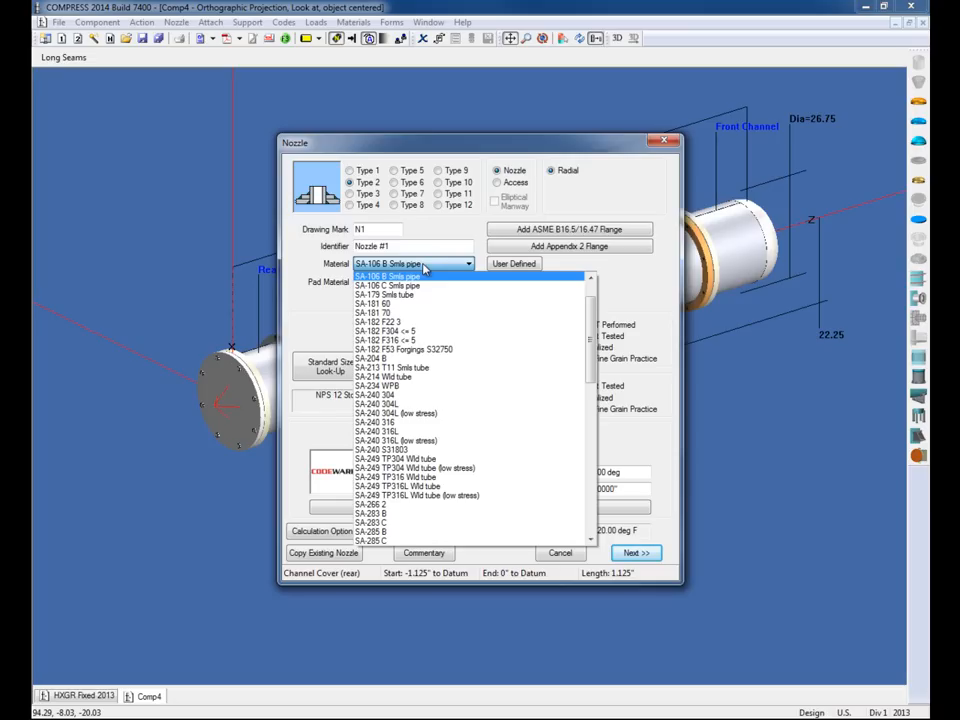
left_click(424, 267)
left_click(420, 282)
left_click(421, 284)
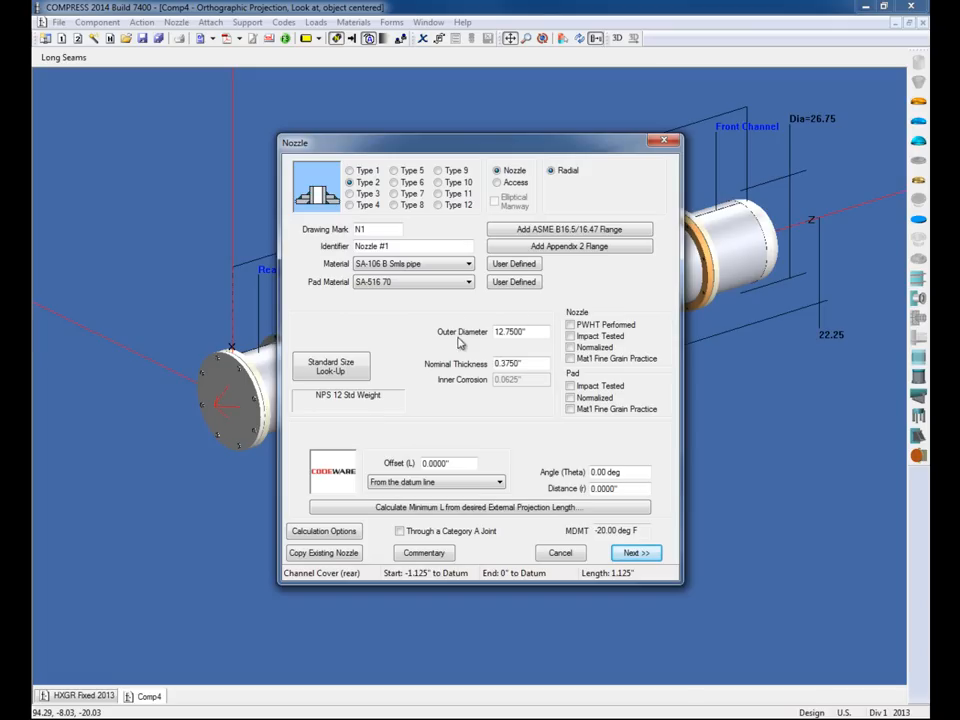
Step: Size the nozzle as NPS 10 Schedule 40 (Std) pipe from the standard size look-up
left_click(528, 333)
left_click(528, 363)
left_click(358, 377)
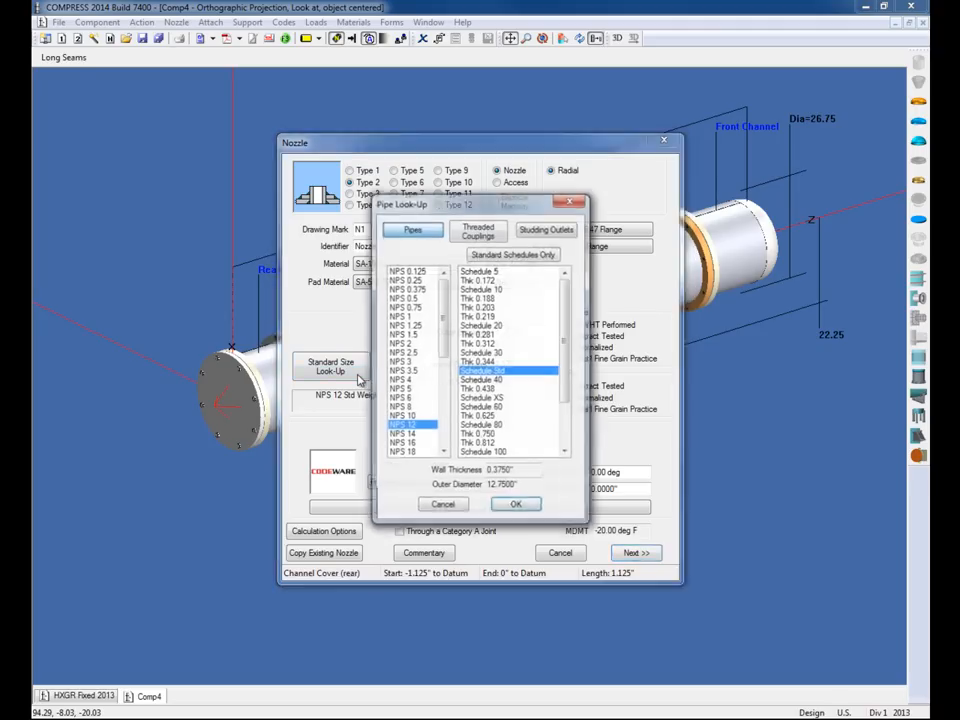
left_click(401, 416)
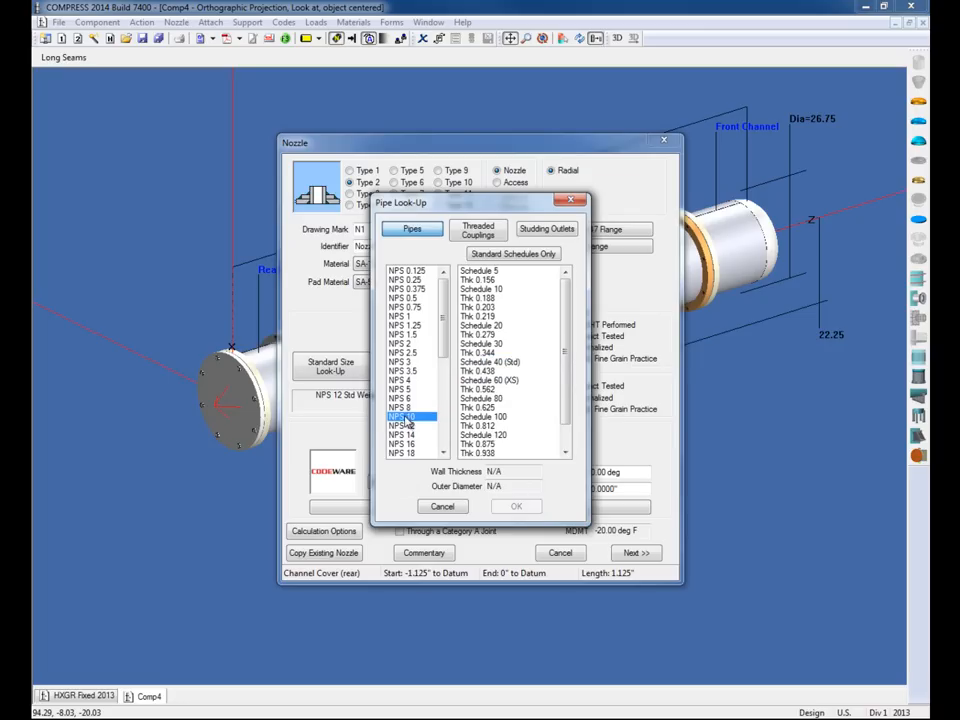
left_click(492, 362)
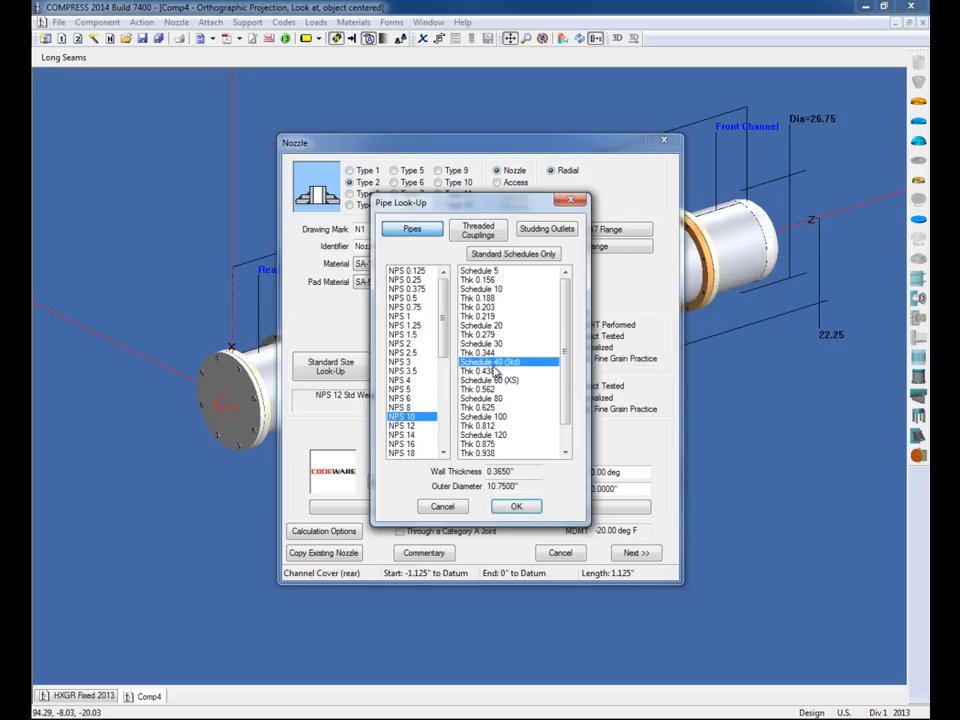
left_click(517, 506)
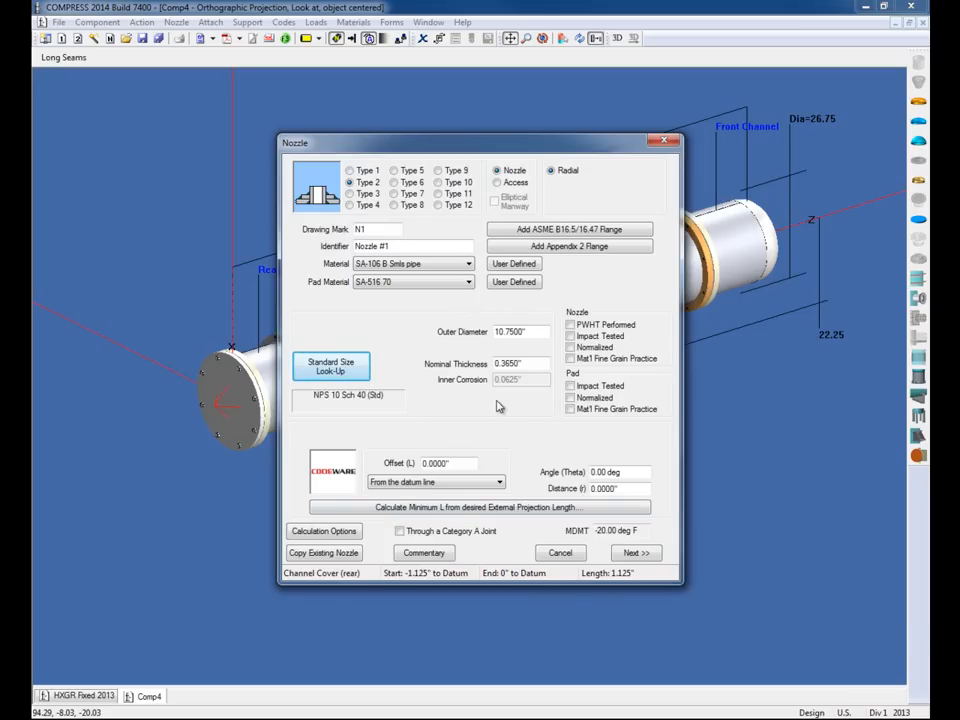
Step: Add a Class 300 welding neck ASME B16.5/16.47 flange in A105 material to the nozzle
left_click(615, 233)
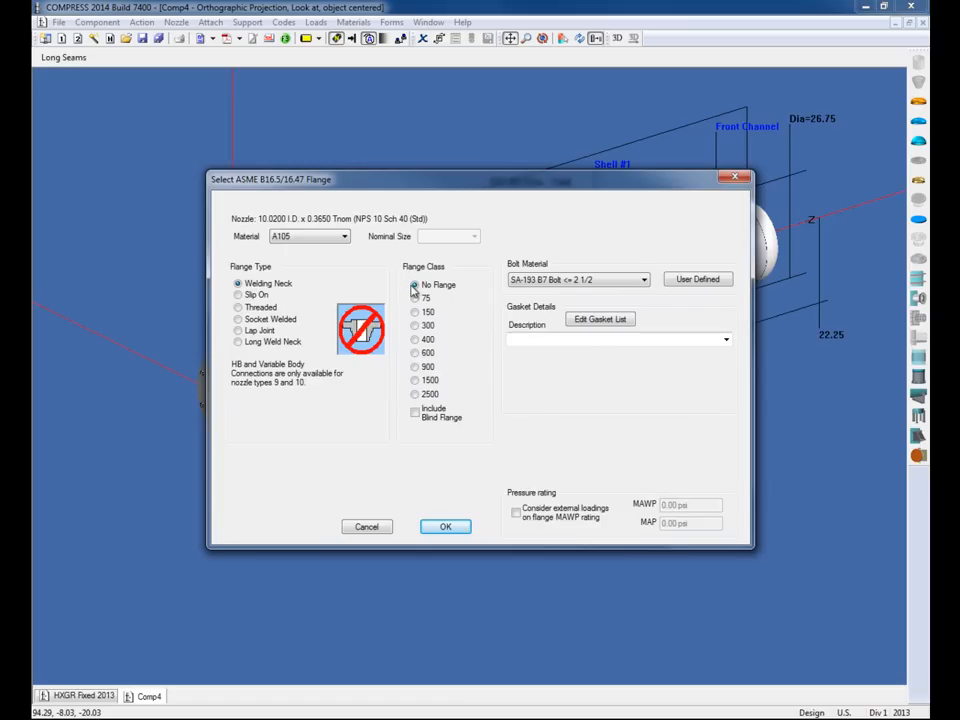
left_click(413, 327)
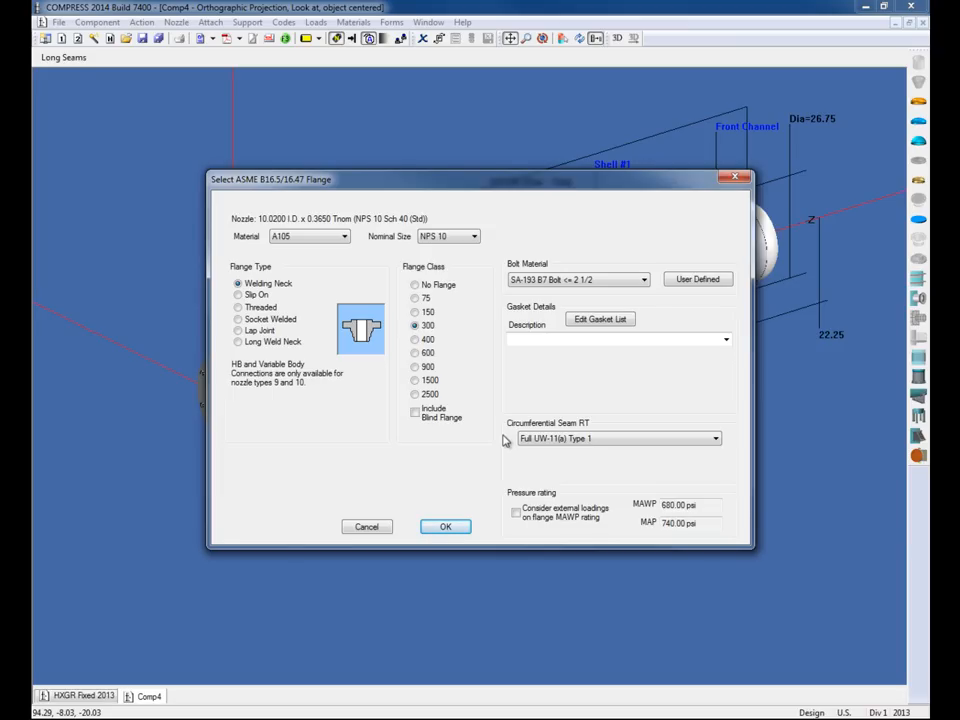
left_click(462, 530)
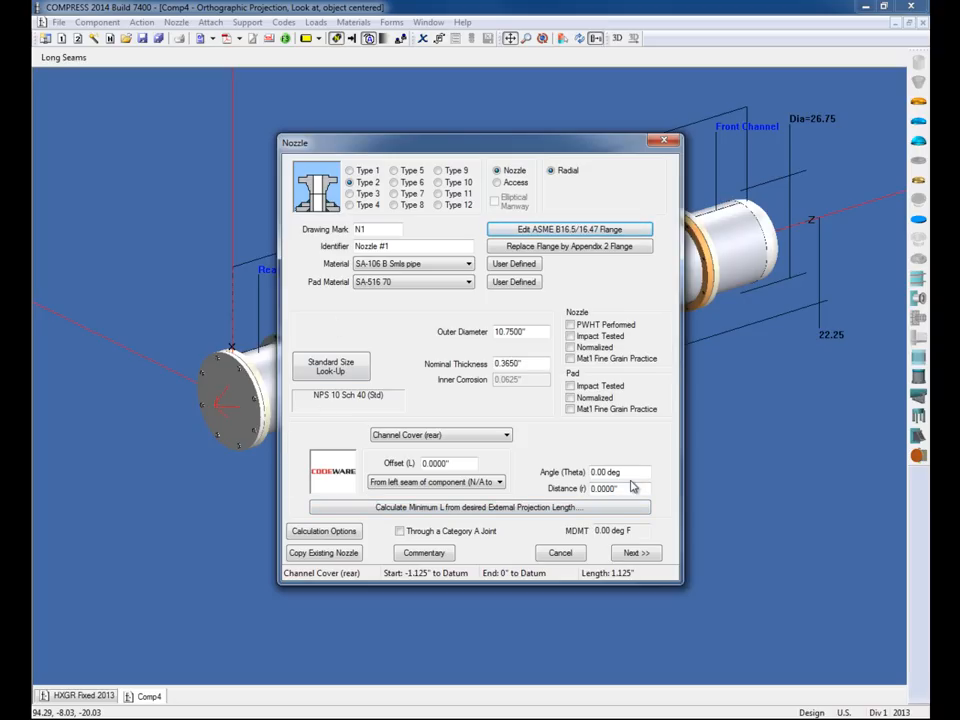
Step: Attach the nozzle to the Front Channel with a 7.5 in offset from the component's left seam
left_click(506, 435)
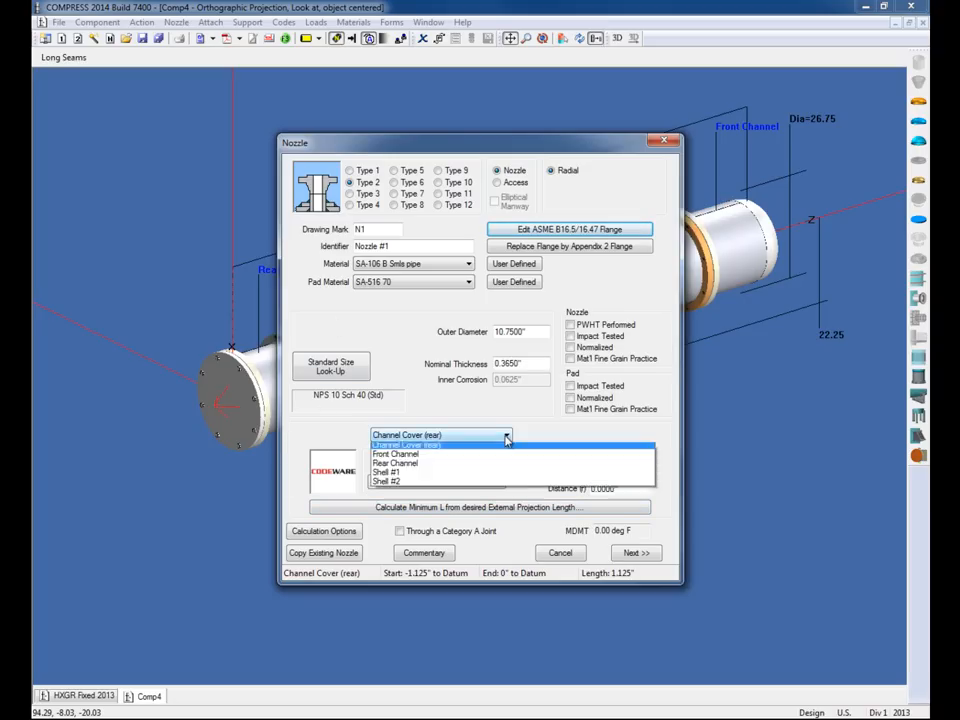
left_click(478, 456)
left_click(474, 462)
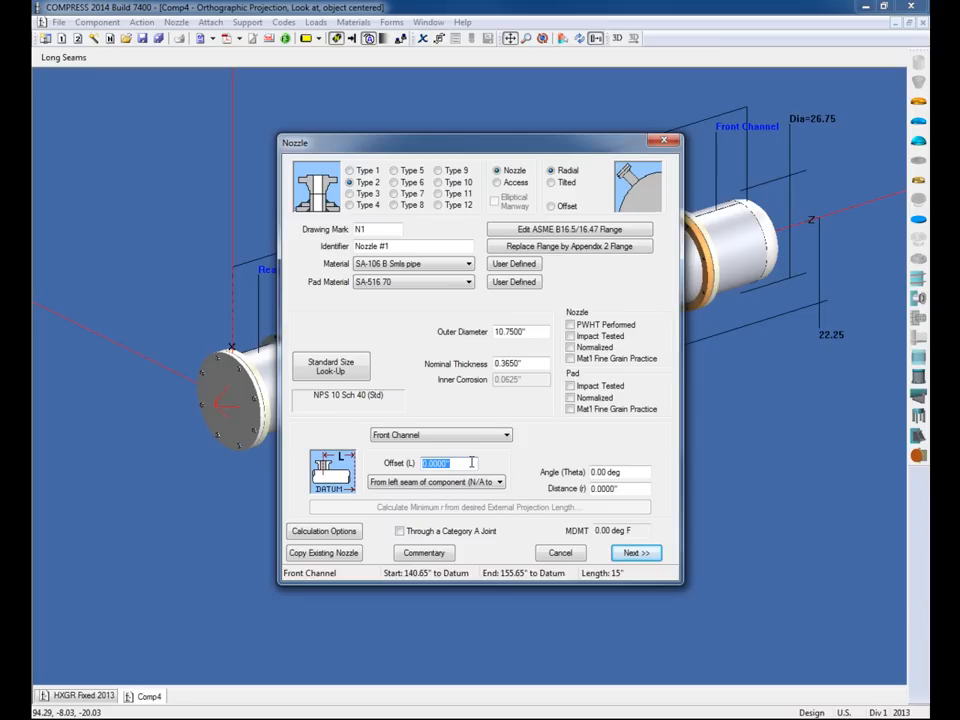
type("7.5")
left_click(637, 474)
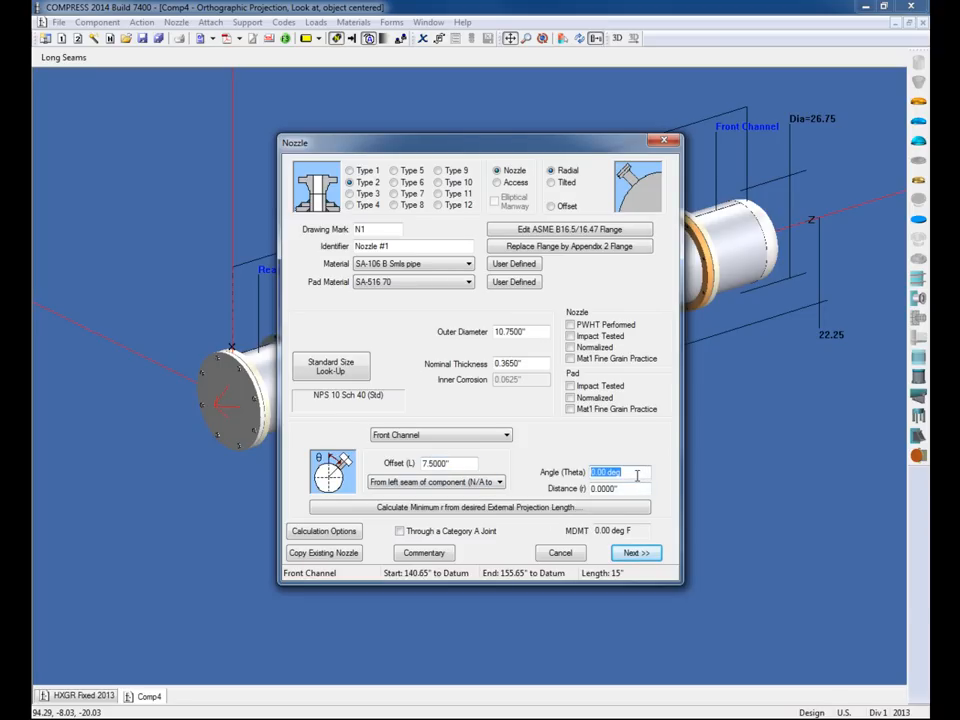
Step: Calculate the nozzle's minimum distance r from a desired external projection of 9 in outside the shell surface
left_click(633, 488)
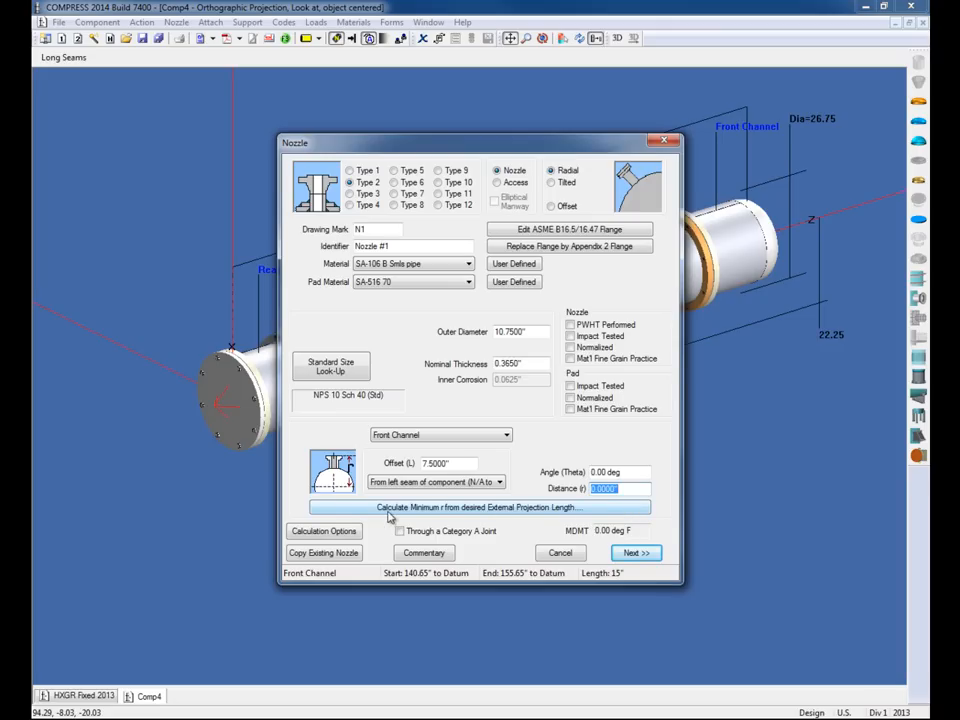
left_click(463, 520)
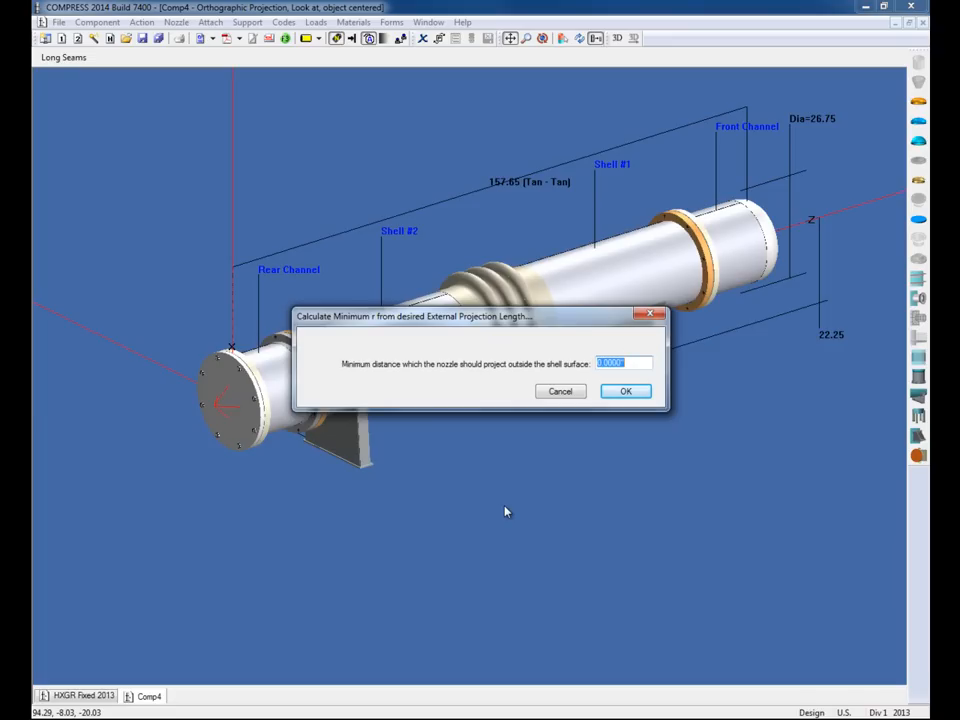
type("9")
left_click(624, 392)
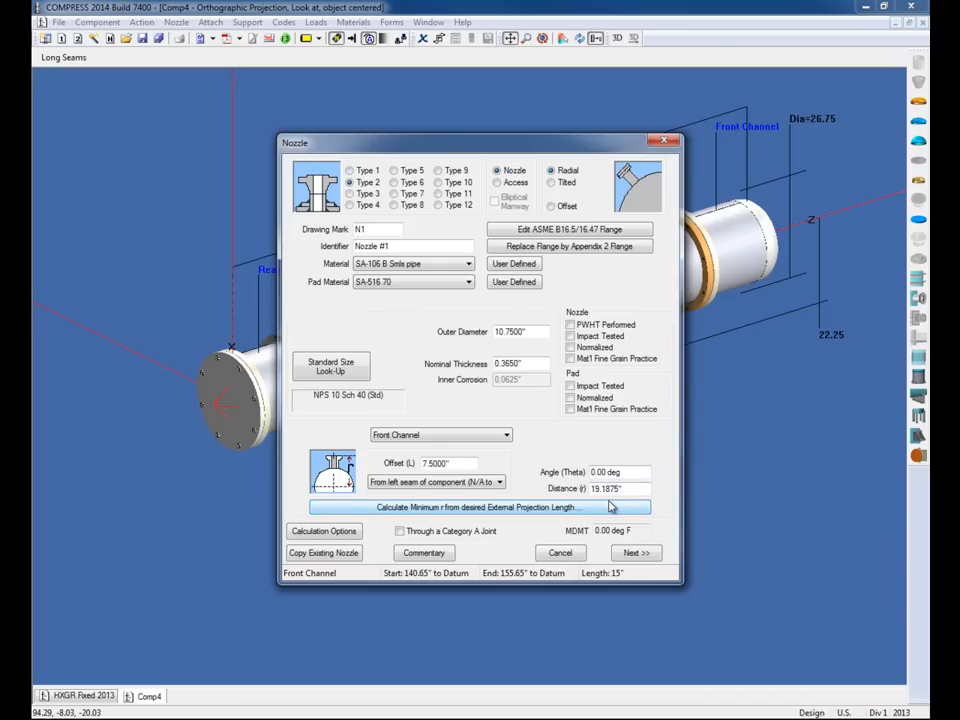
Step: Check the Type 2 nozzle's stress results, change the nozzle to Type 1 without a pad, and accept its weld details
left_click(621, 554)
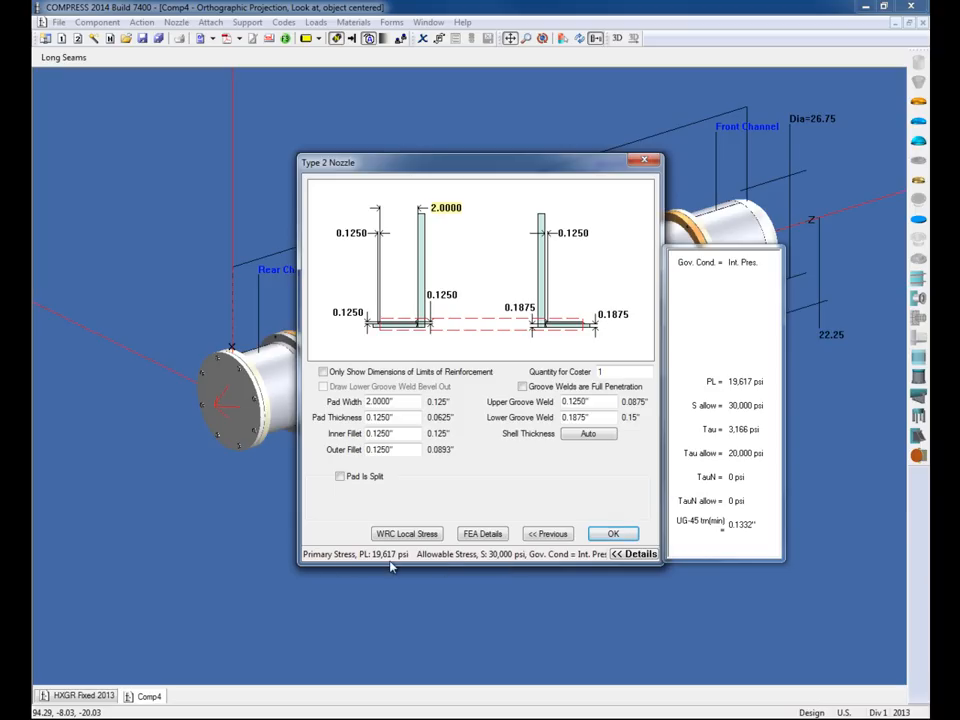
left_click(548, 534)
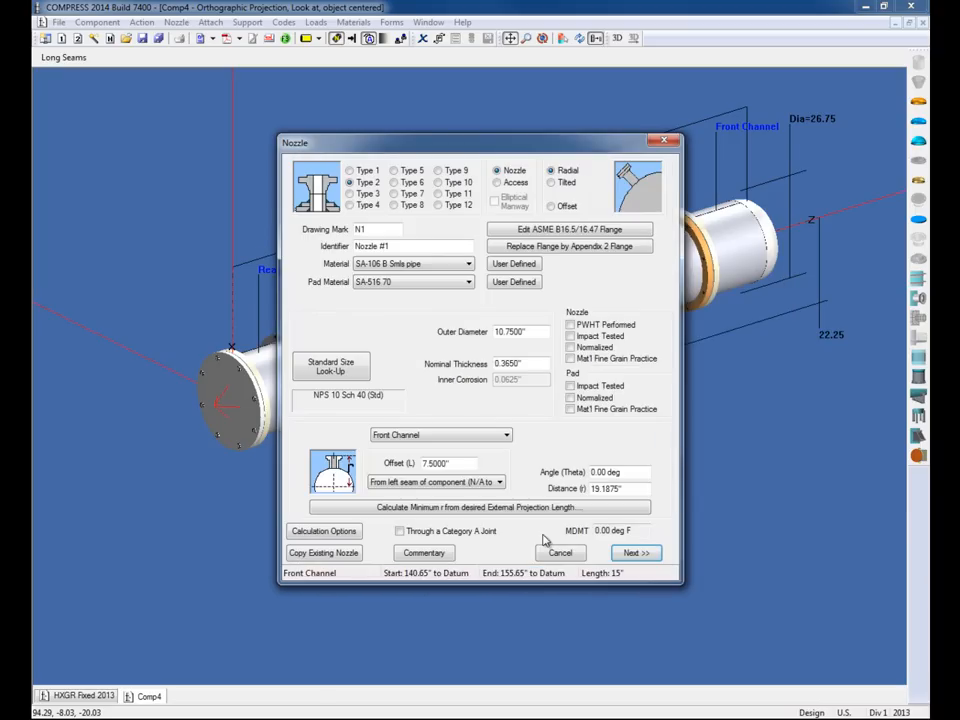
left_click(366, 173)
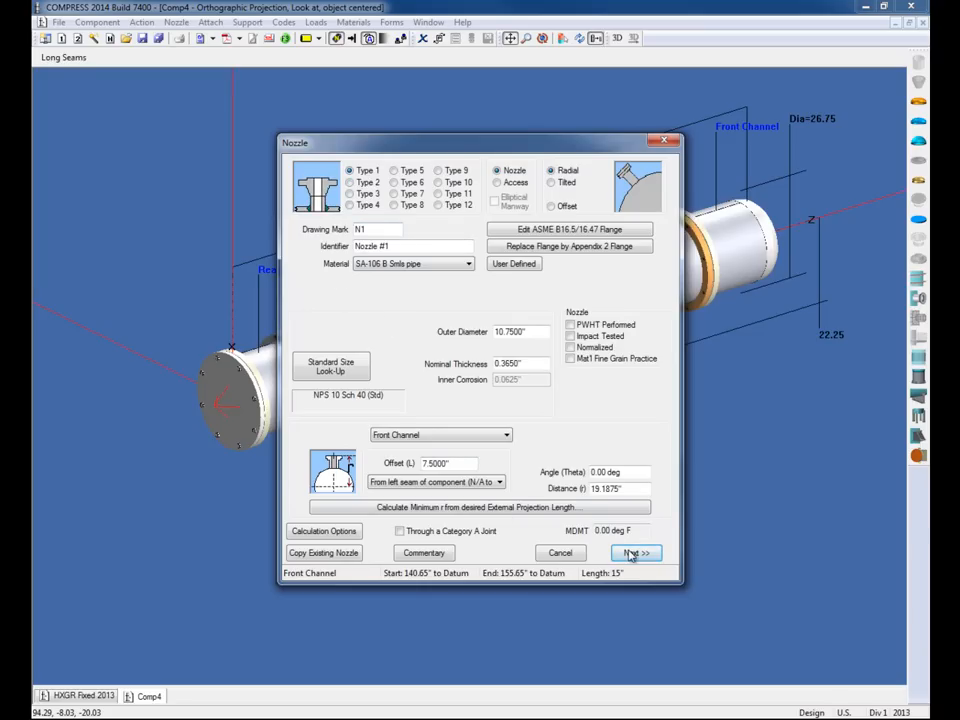
left_click(634, 553)
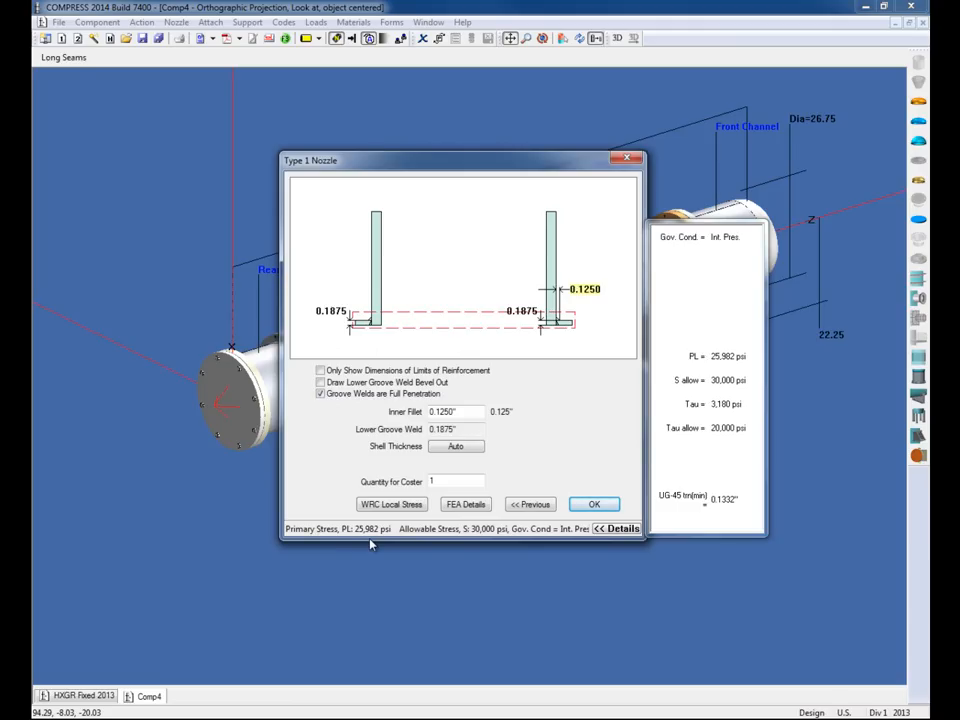
left_click(594, 506)
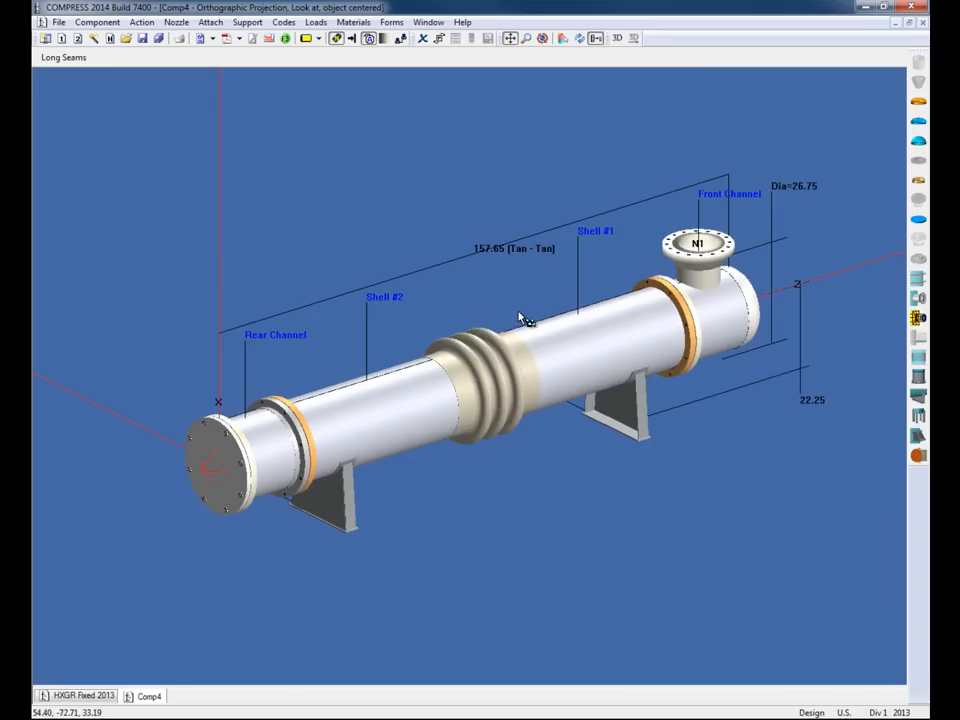
Step: Edit the long seams based on angular position and set the Front Channel seam to 270 degrees
left_click(542, 38)
mouse_move(600, 195)
left_mouse_down()
mouse_move(576, 191)
mouse_move(566, 204)
mouse_move(587, 199)
left_mouse_up()
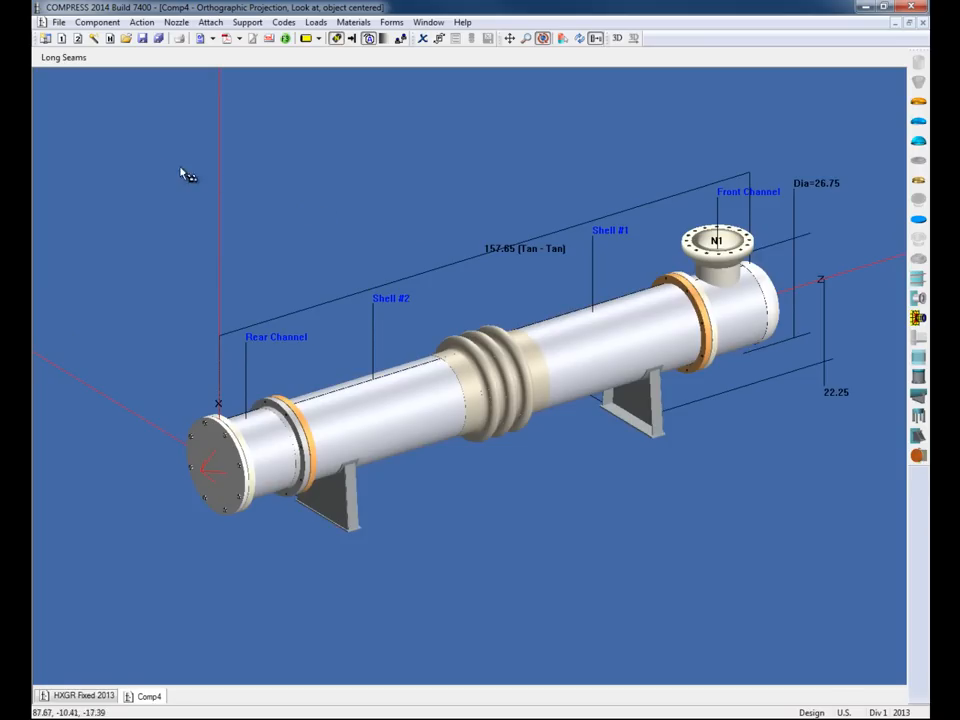
left_click(65, 58)
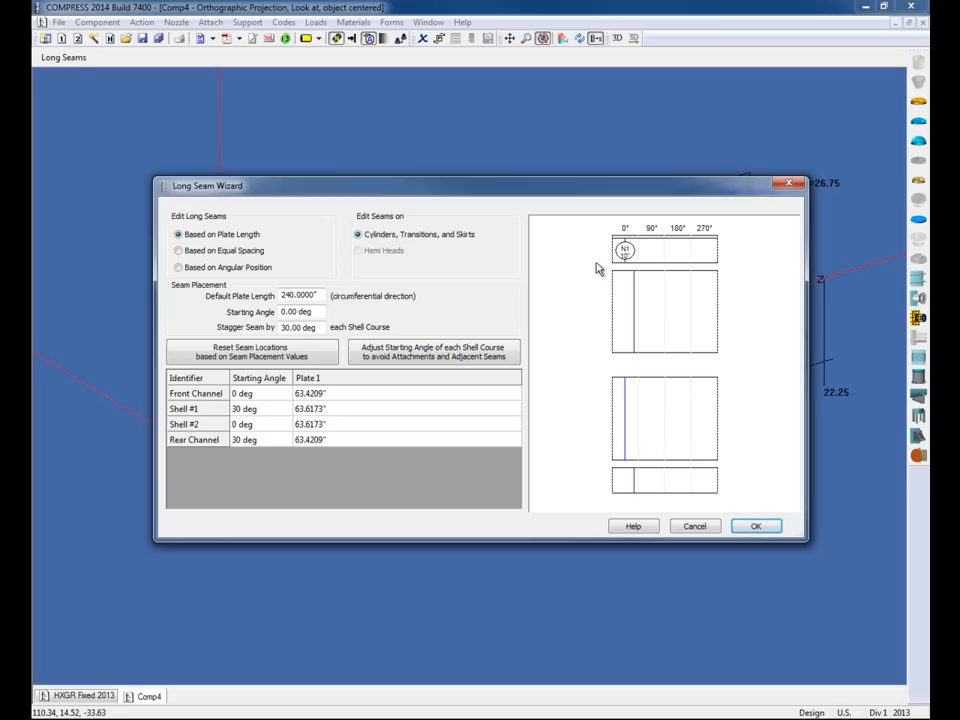
left_click(235, 271)
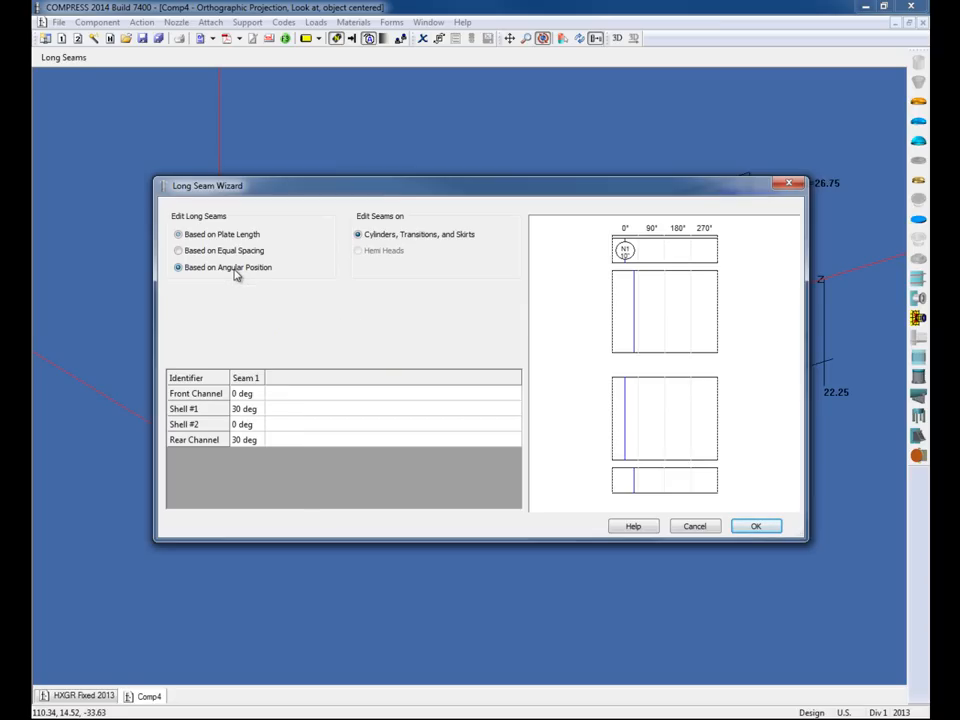
left_click(256, 395)
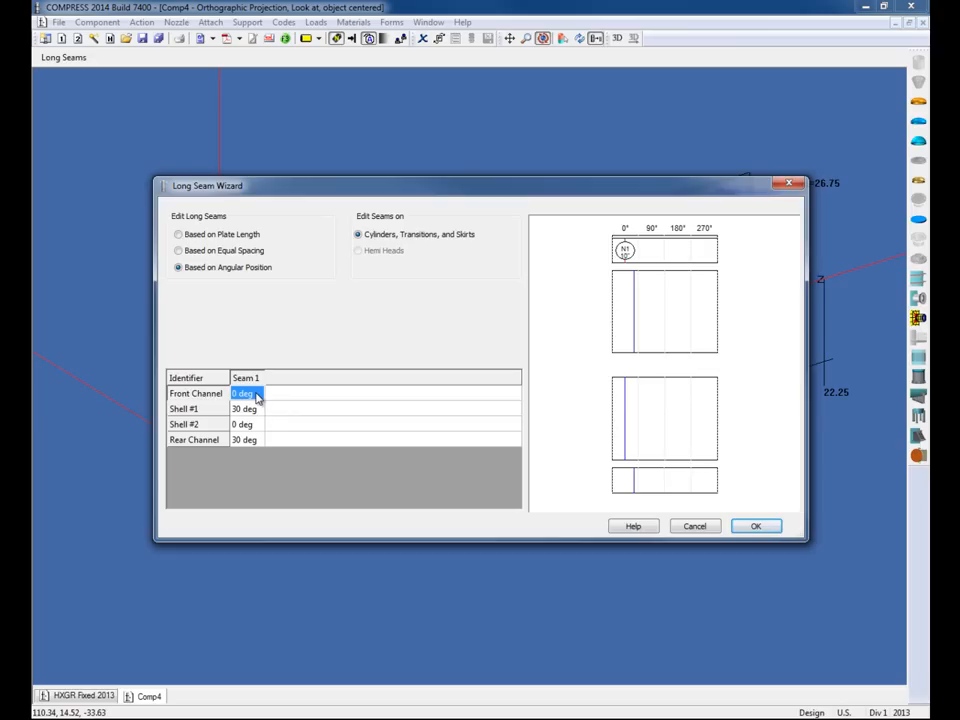
type("270")
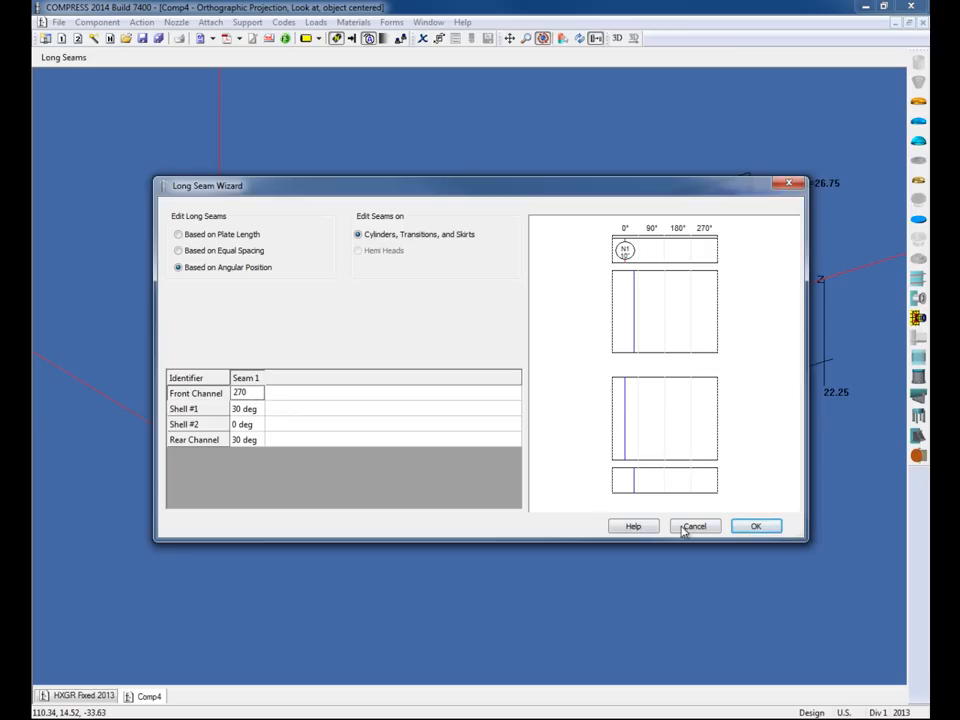
left_click(756, 526)
Step: Review the available choices for design or rating mode, unit system and code edition, leaving the current settings
left_click(510, 38)
left_click_drag(489, 135, 480, 287)
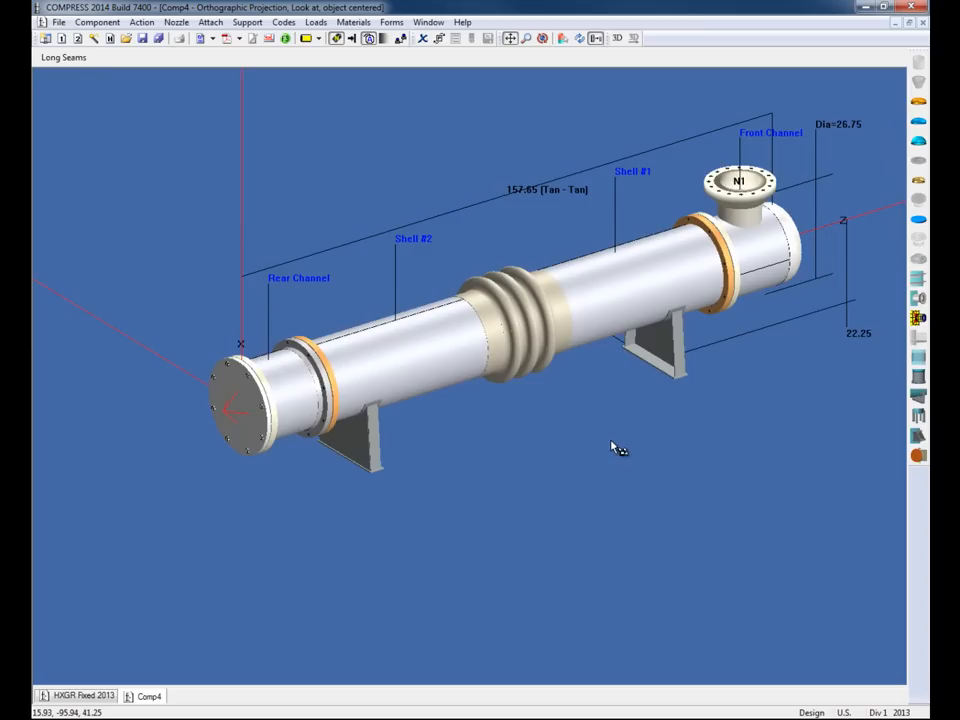
left_click_drag(615, 448, 512, 454)
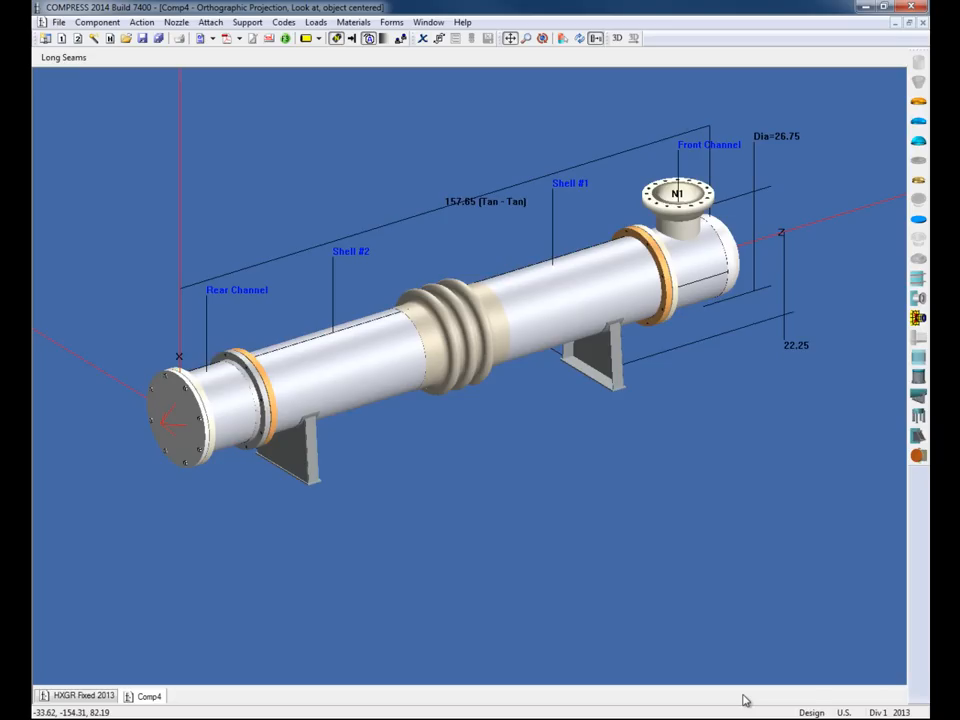
left_click(812, 712)
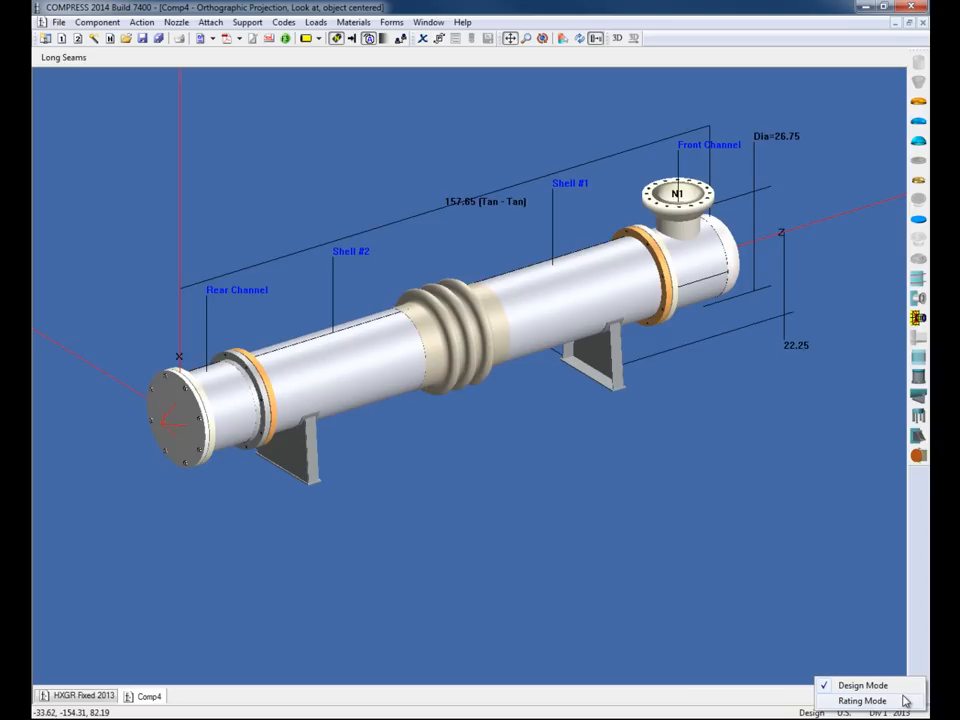
left_click(846, 712)
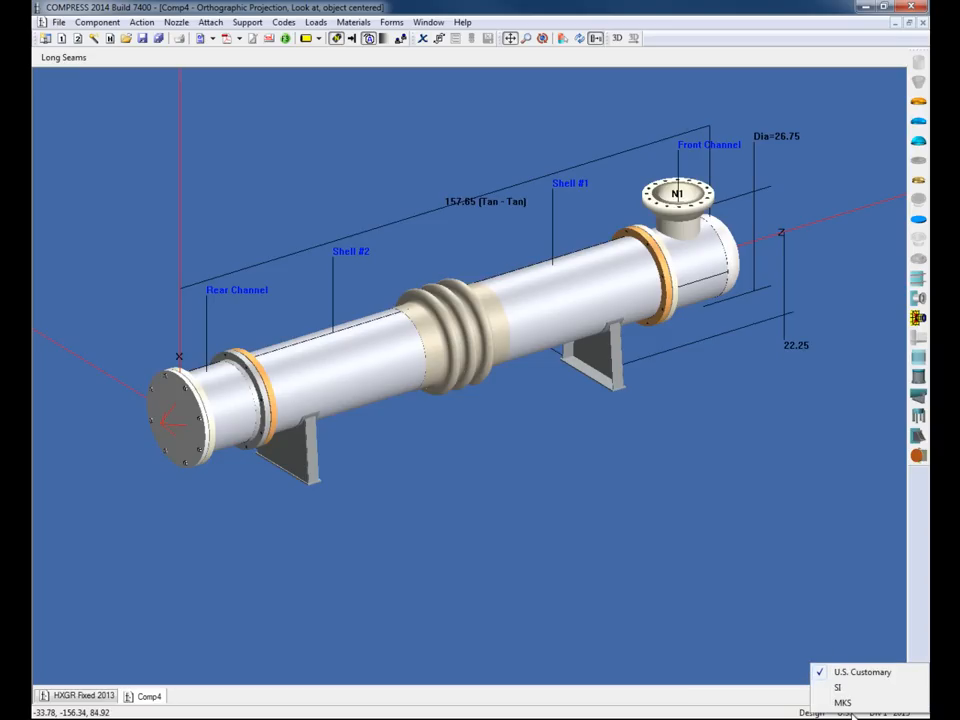
left_click(839, 633)
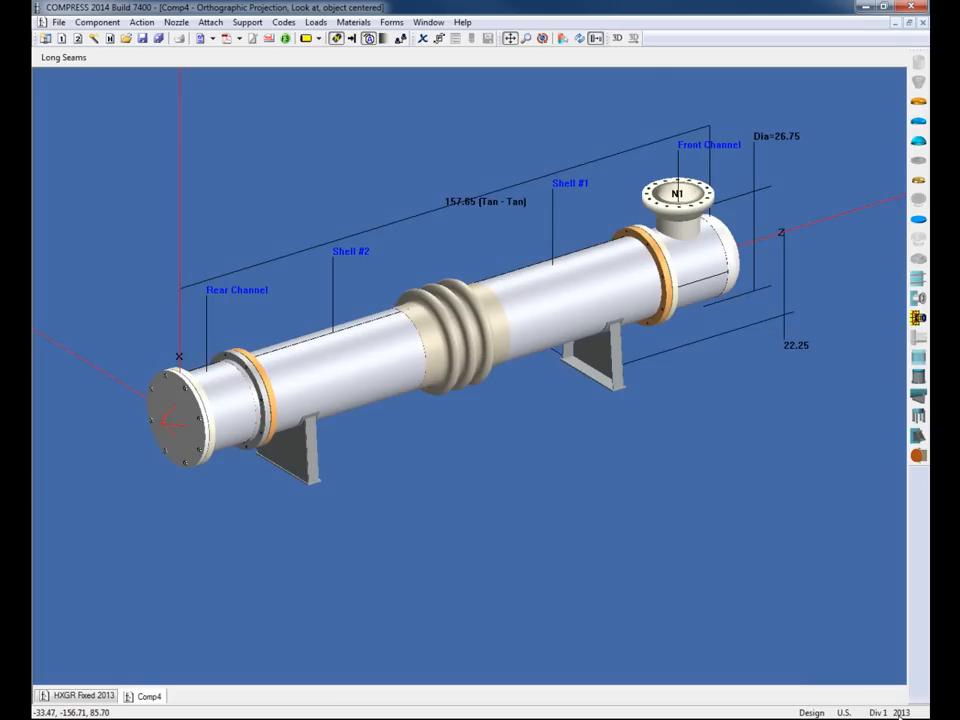
left_click(903, 712)
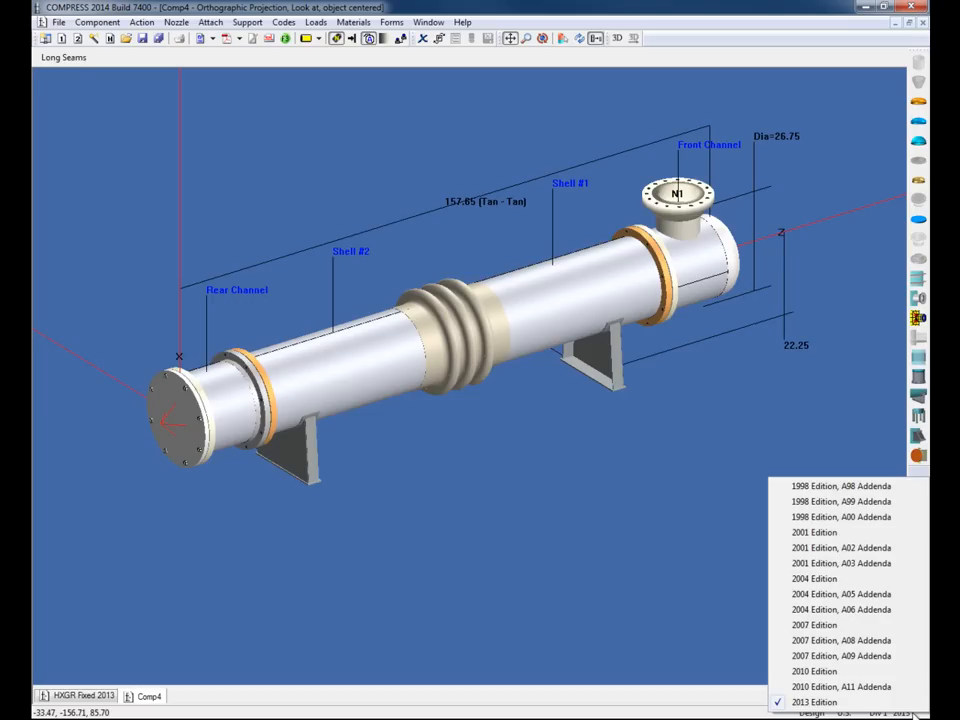
left_click(679, 601)
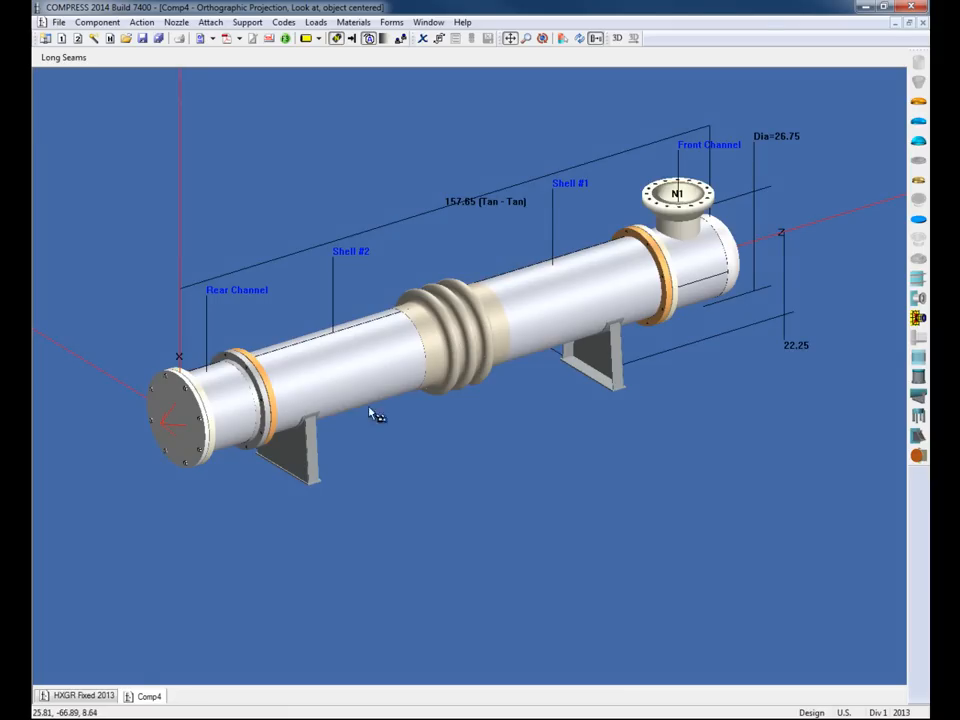
Step: Perform the code calculations for the exchanger and open the Hydrostatic Test section of the report
left_click(141, 22)
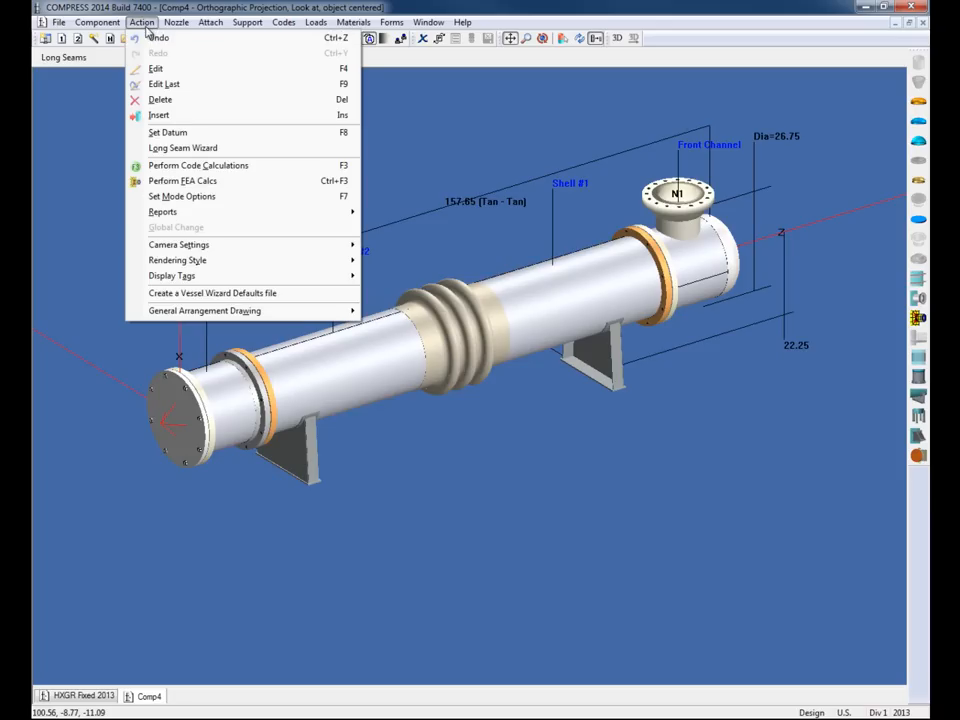
left_click(257, 168)
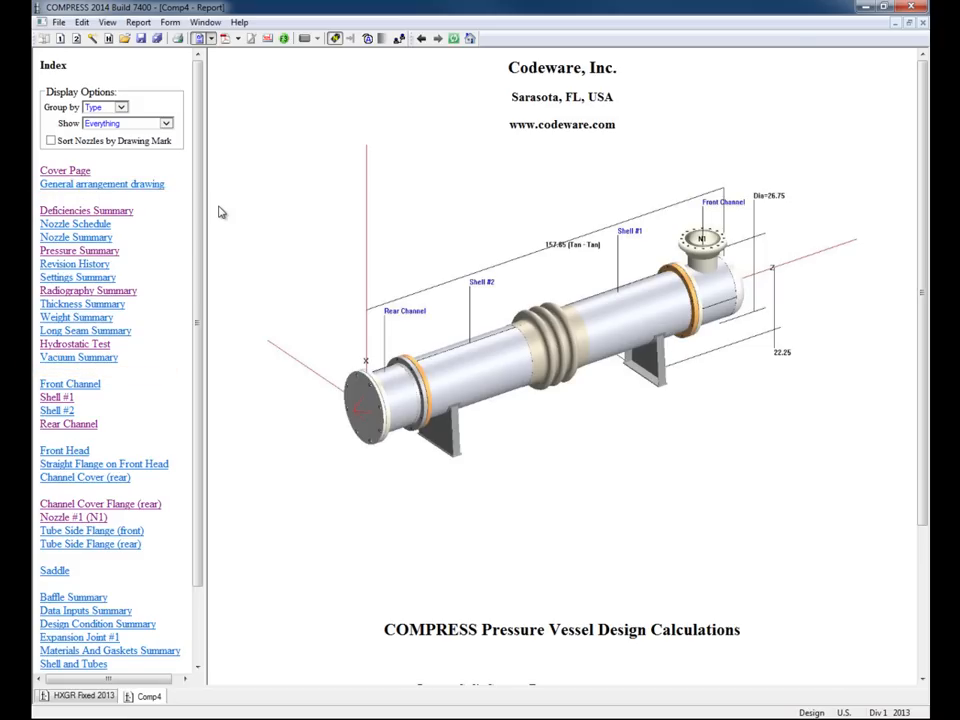
left_click(100, 344)
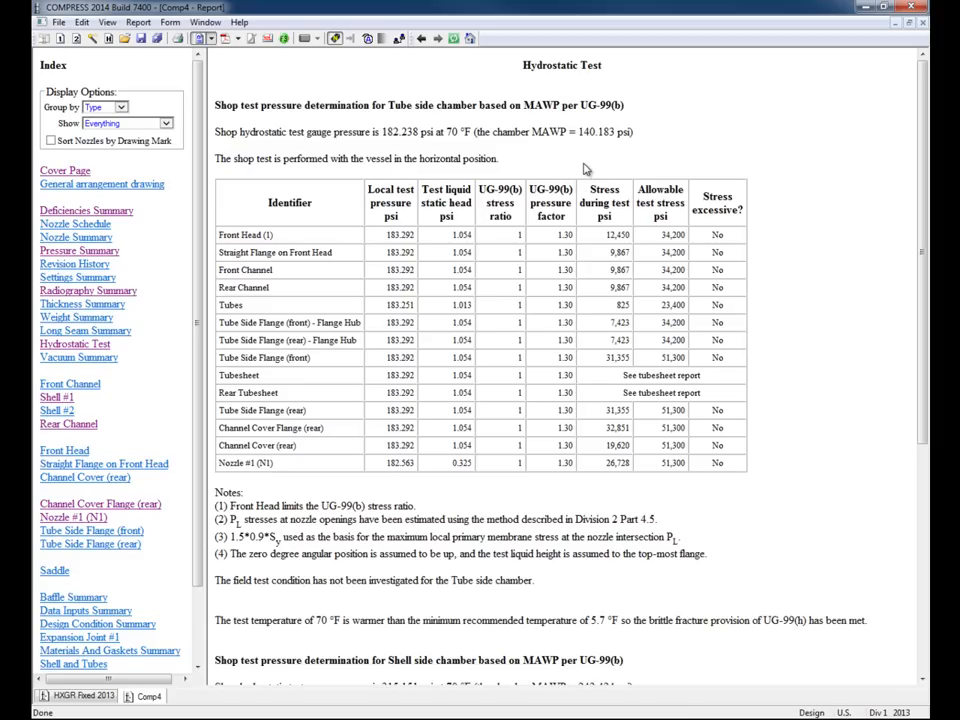
Step: Open the Front Channel report and examine its design thickness, allowable pressure and external pressure calculations
left_click_drag(196, 350, 196, 400)
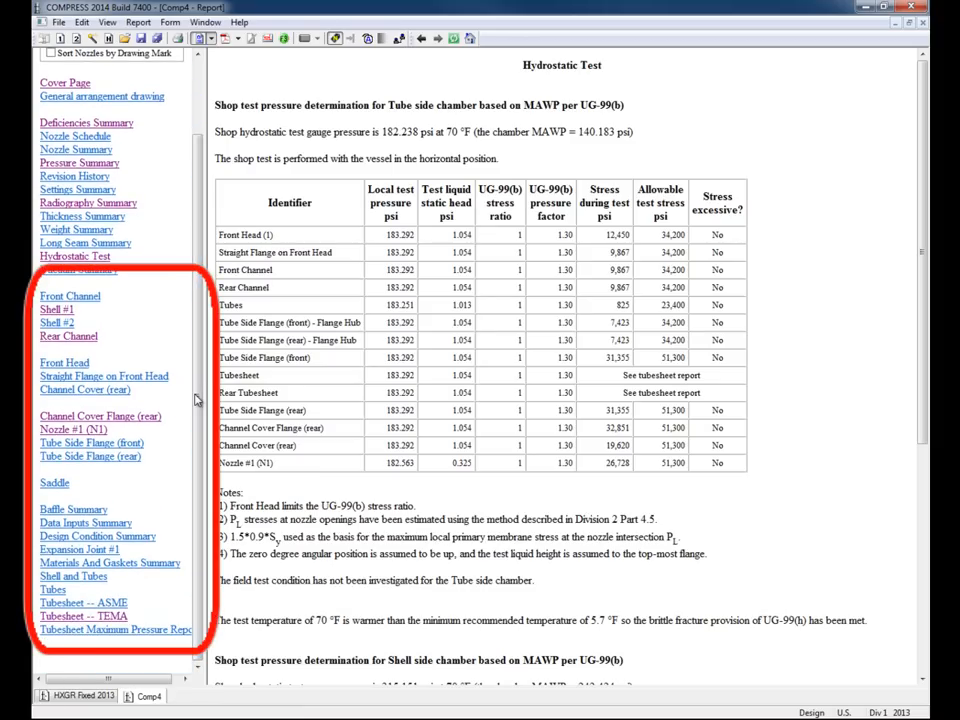
left_click(62, 298)
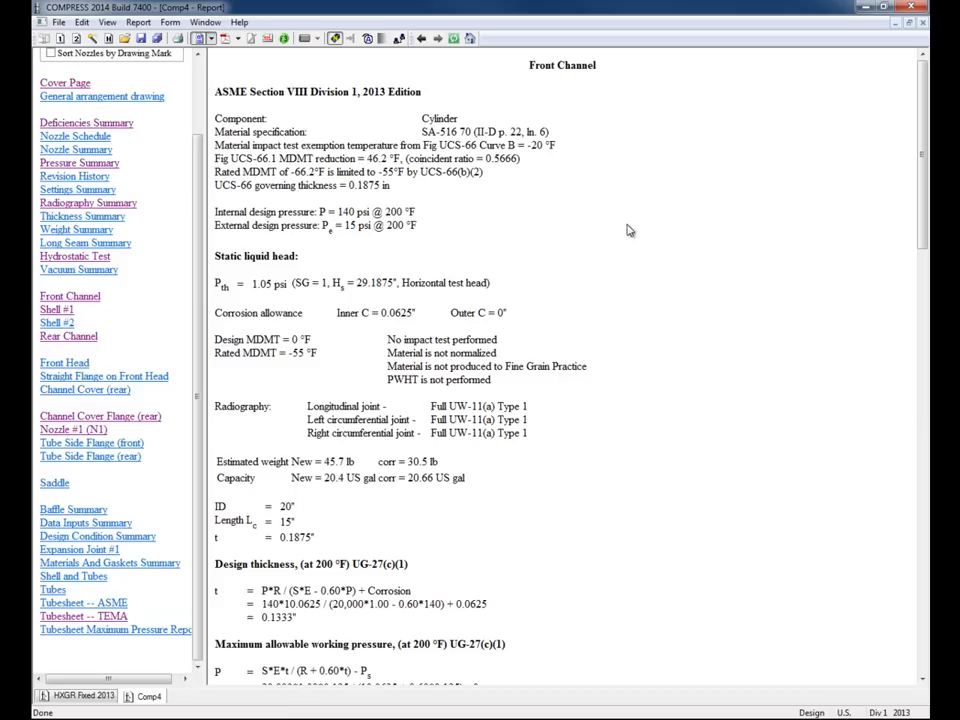
scroll(658, 427, "down", 2)
scroll(658, 427, "down", 4)
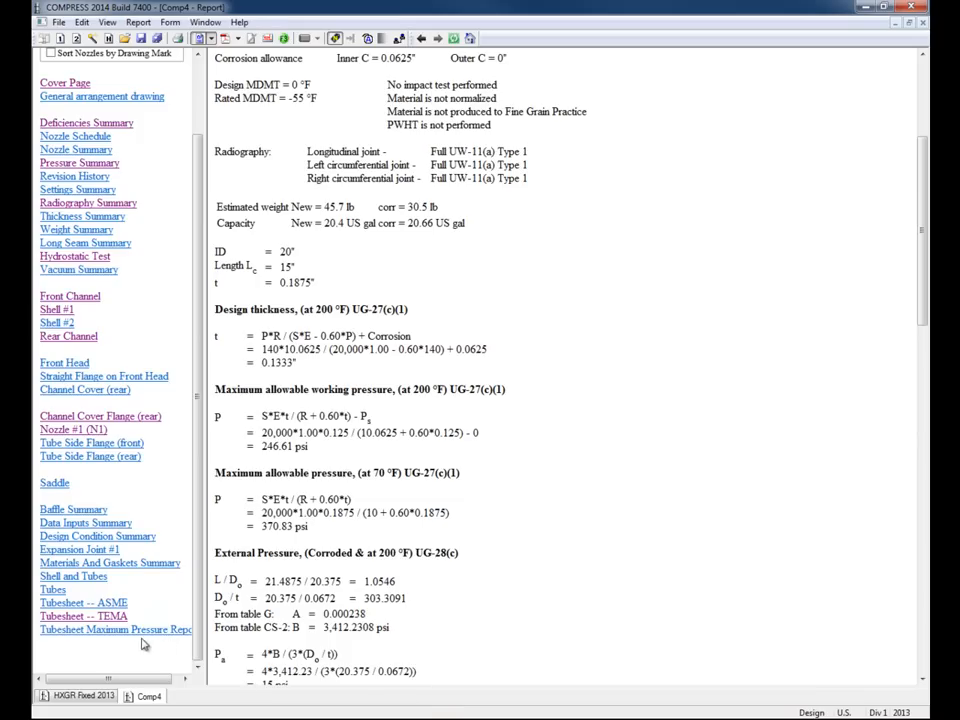
Step: Open the Tubesheet -- ASME report and examine its design thickness and pressure summary tables and the operating condition calculation steps
left_click(88, 604)
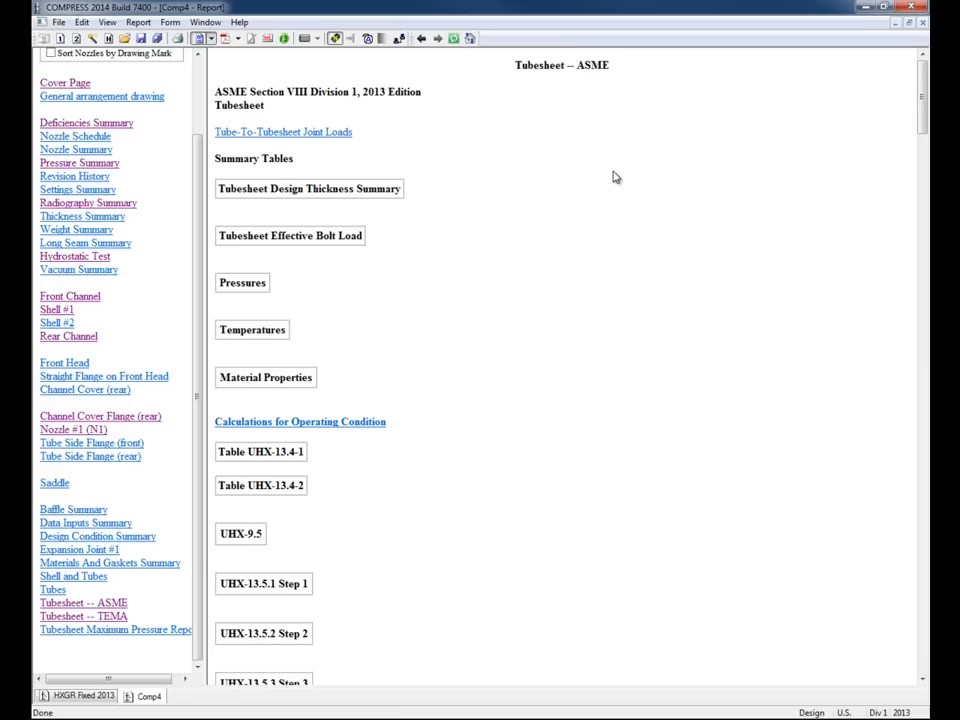
left_click(371, 190)
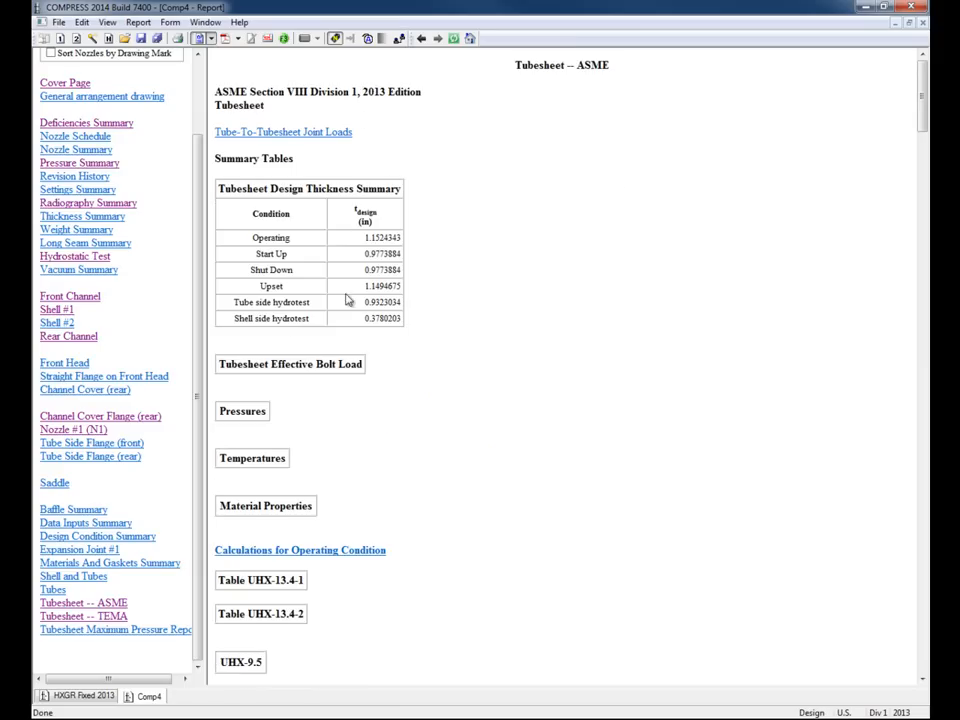
left_click(252, 416)
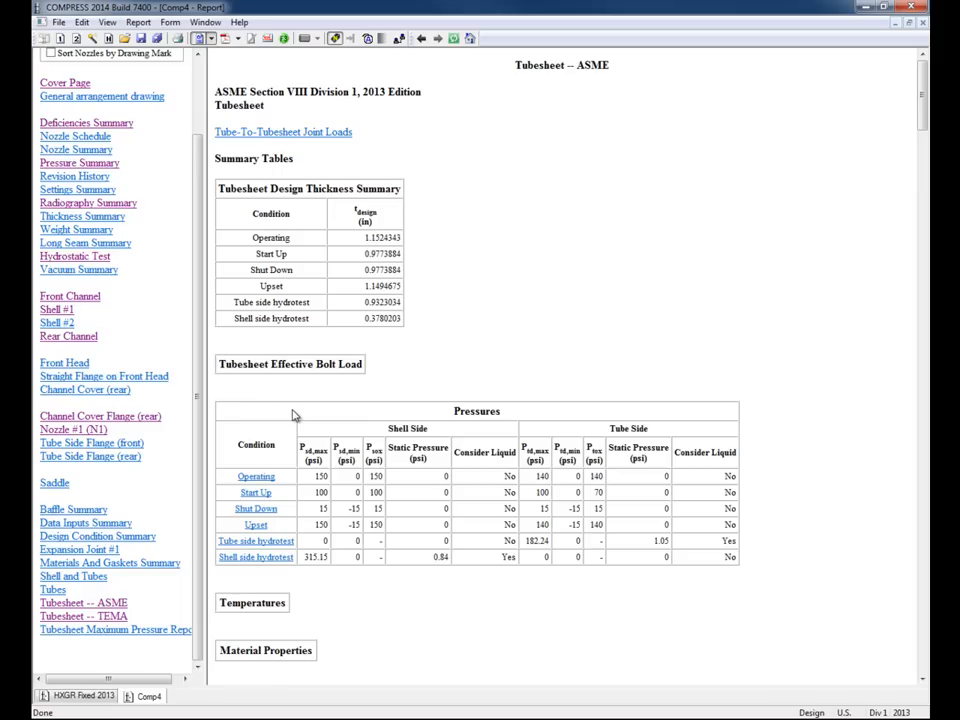
left_click(293, 416)
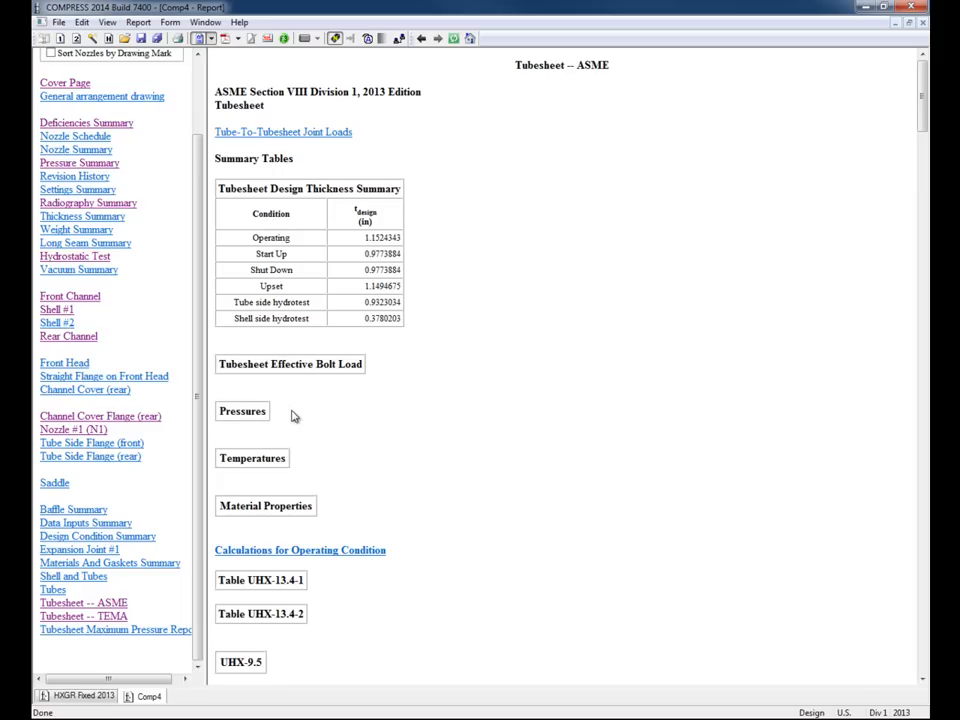
left_click(360, 212)
scroll(570, 360, "down", 3)
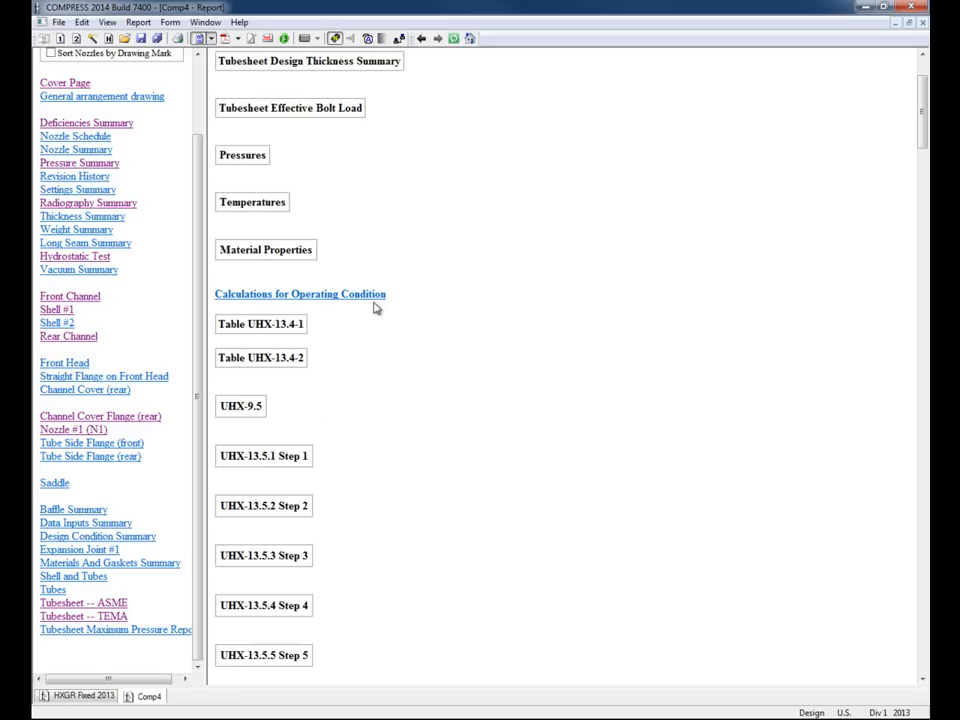
scroll(514, 341, "down", 3)
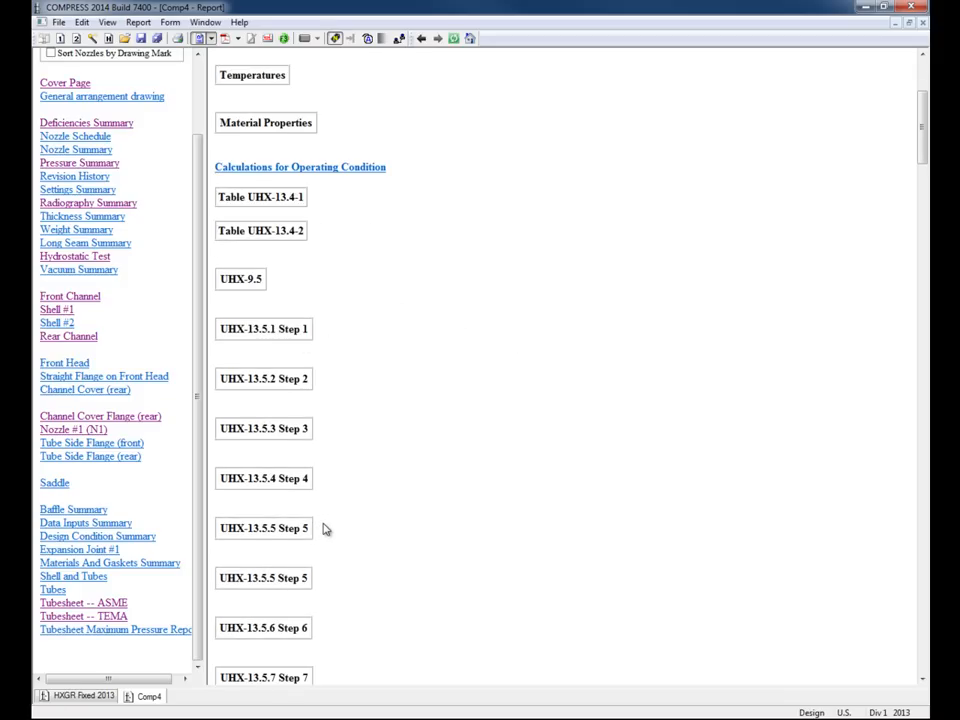
Step: Expand the UHX-13.5.1 Step 1 calculations for the operating condition, examine the formulas and new and corroded results, and collapse them
left_click(299, 332)
scroll(630, 360, "down", 1)
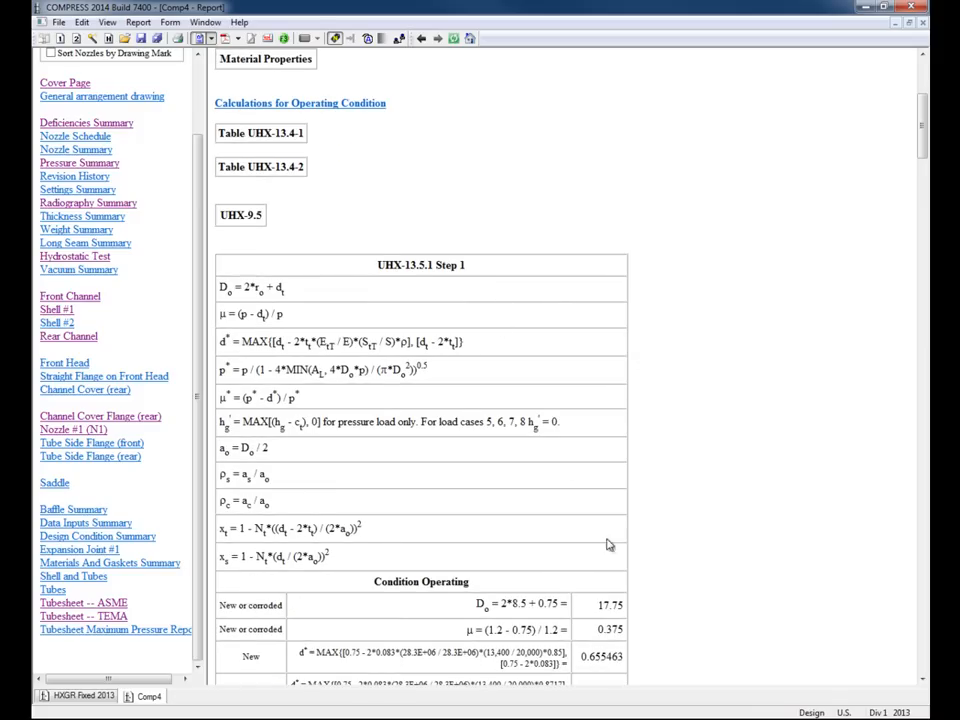
scroll(681, 514, "down", 4)
scroll(677, 410, "down", 2)
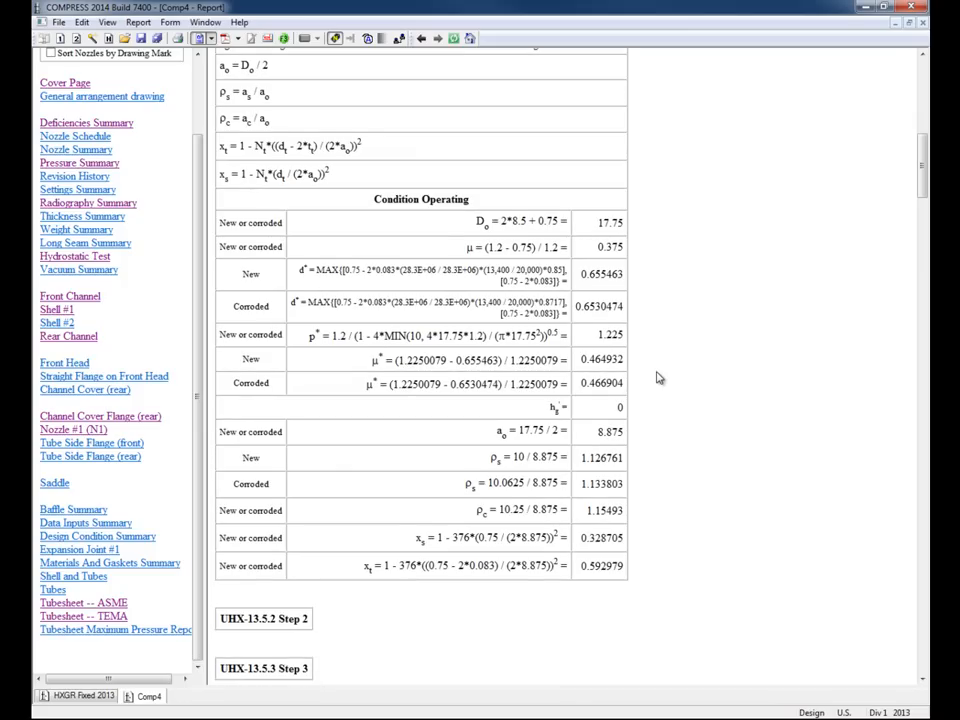
scroll(659, 378, "up", 3)
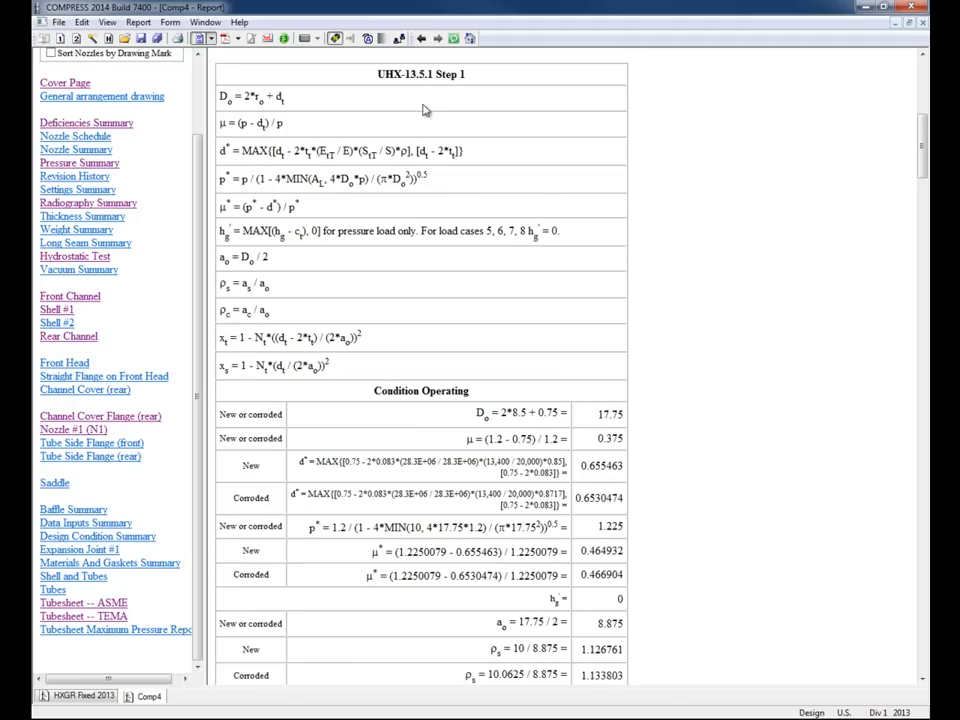
left_click(420, 75)
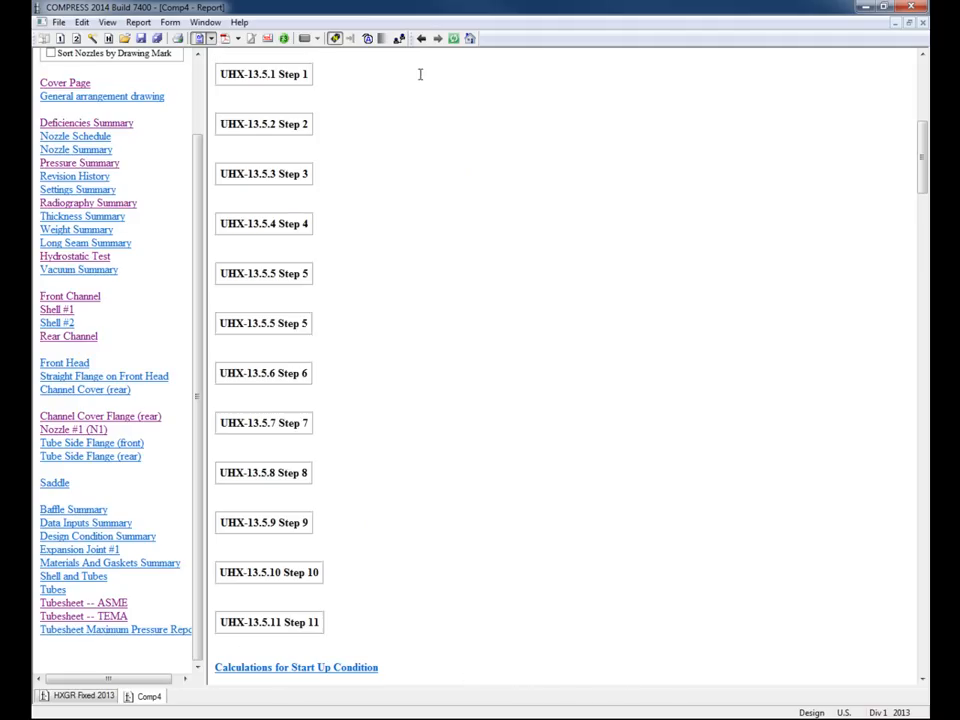
Step: Expand the UHX-13.5.9 Step 9 calculations, examine the tube stress formulas and operating load cases, and return to the 3D model
left_click(300, 521)
scroll(647, 478, "down", 3)
scroll(647, 478, "down", 8)
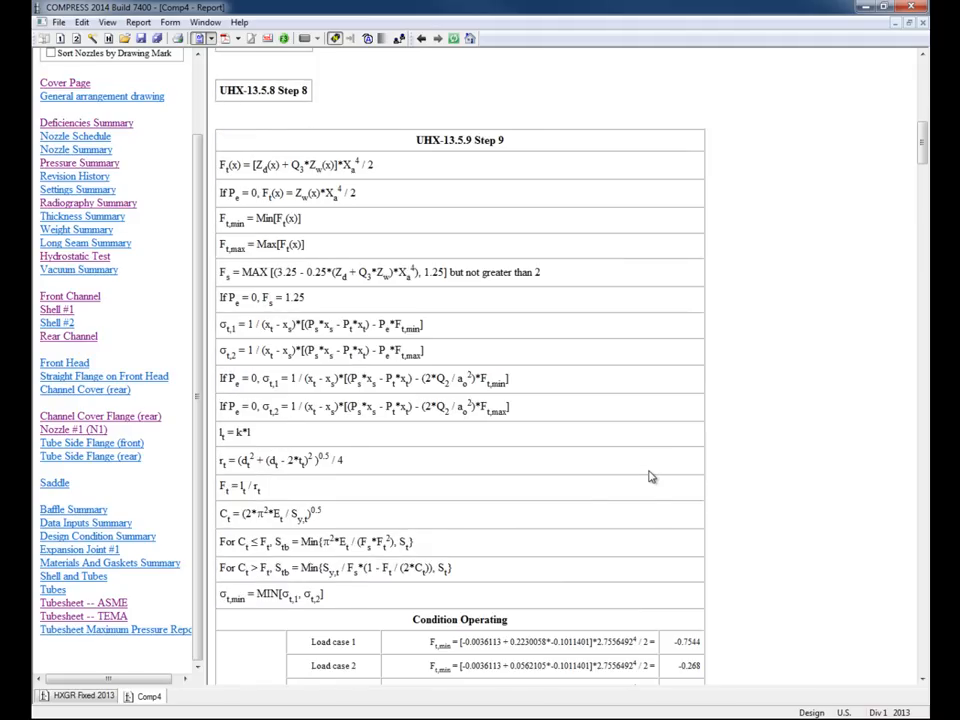
scroll(650, 470, "down", 1)
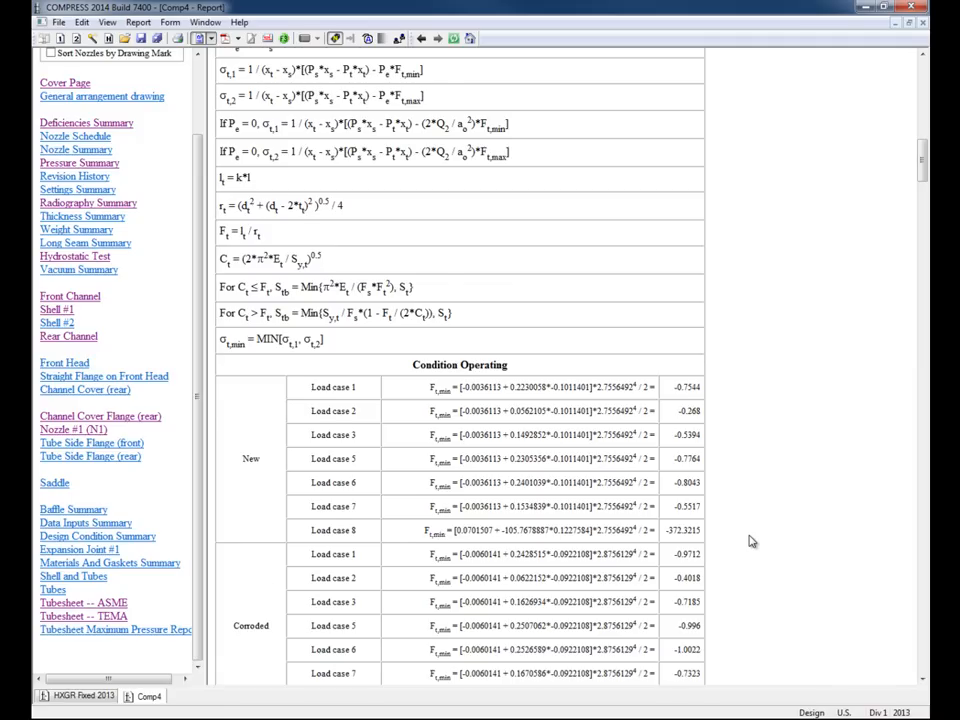
scroll(752, 541, "down", 2)
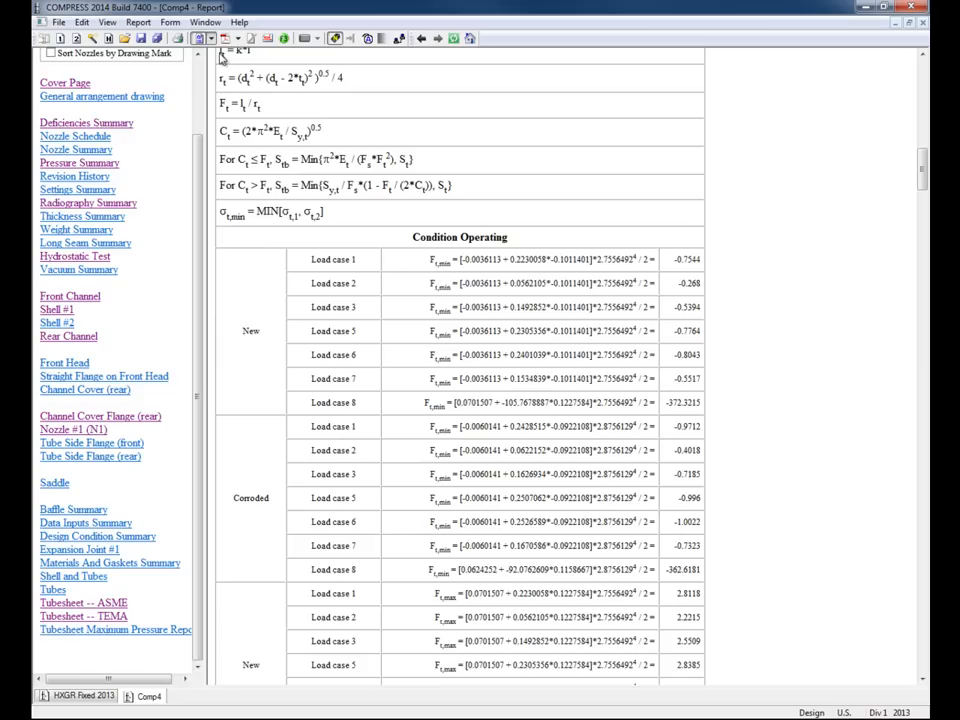
left_click(202, 40)
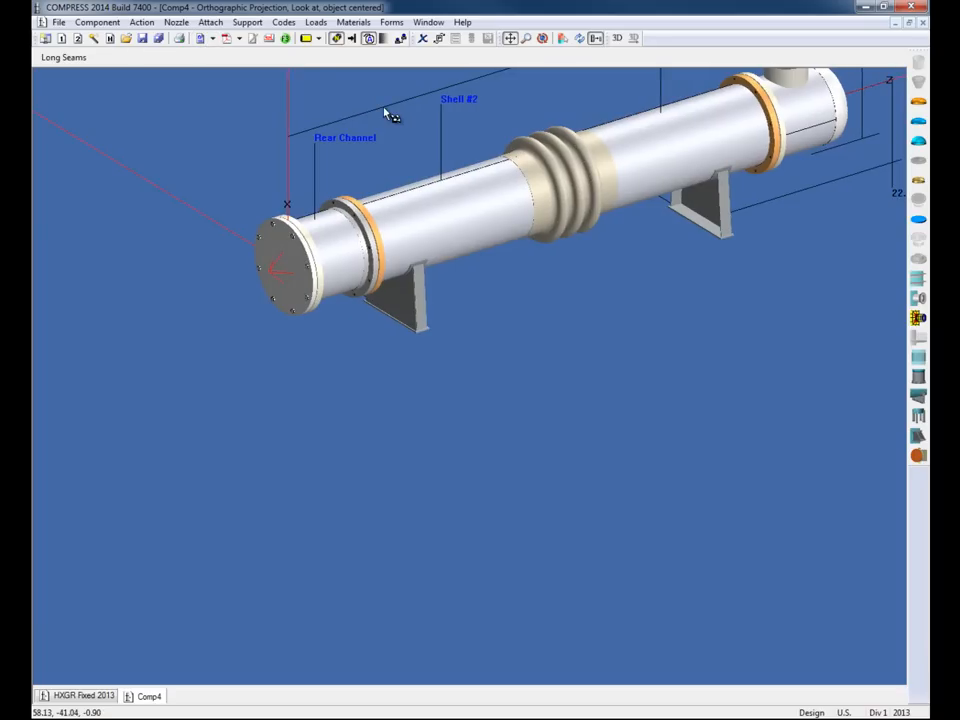
Step: Create the ASME U-5 form for the exchanger, check its prefilled data, finish it as a PDF and return to the model
middle_click_drag(392, 116, 341, 283)
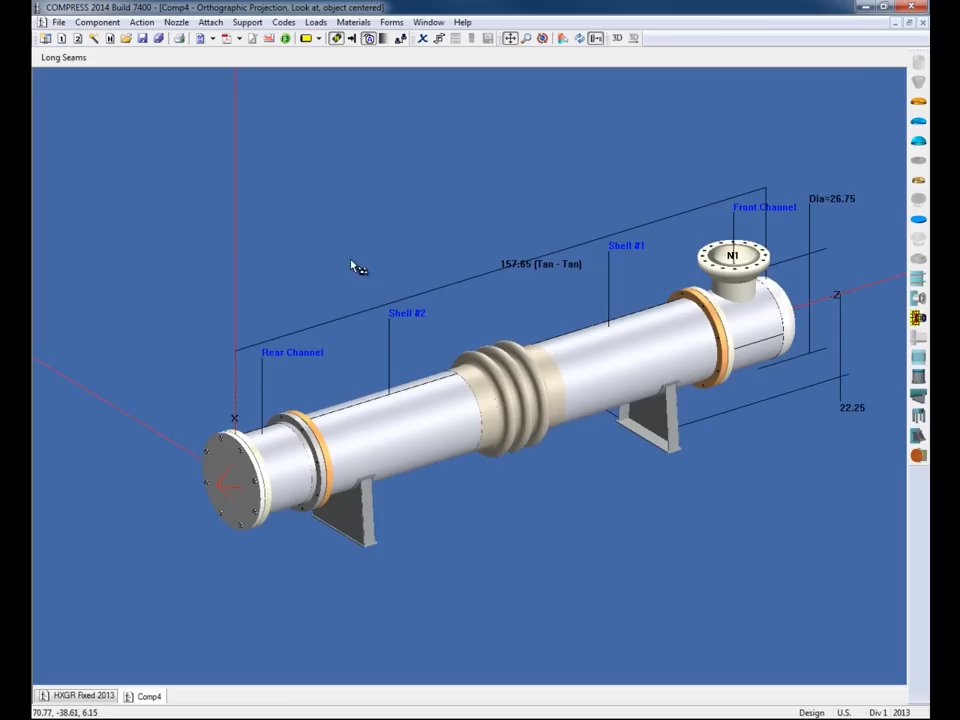
left_click(391, 22)
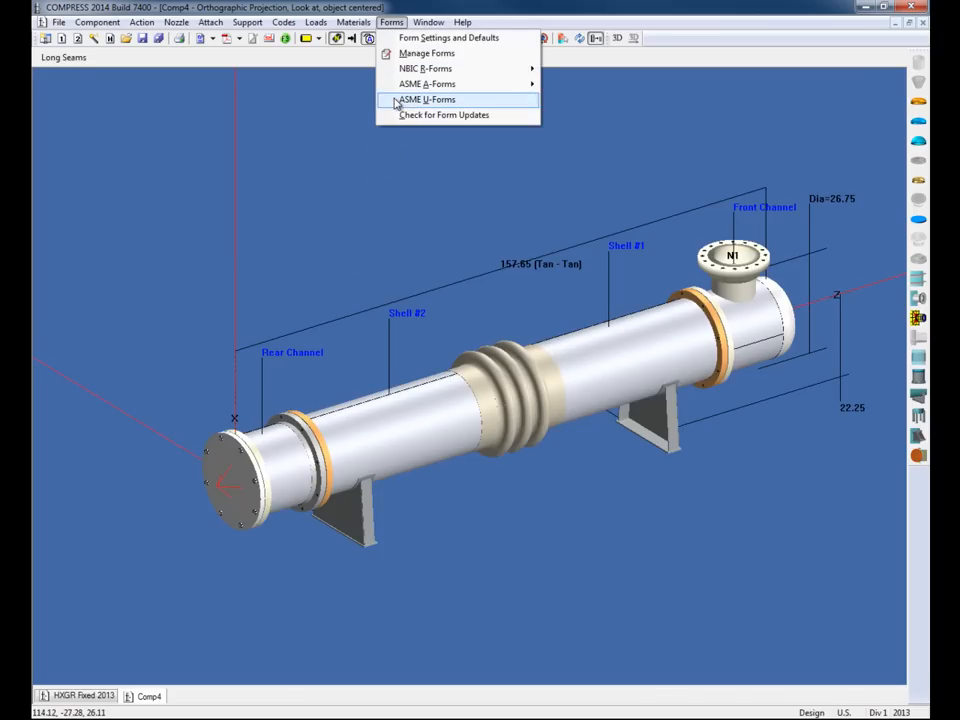
mouse_move(397, 103)
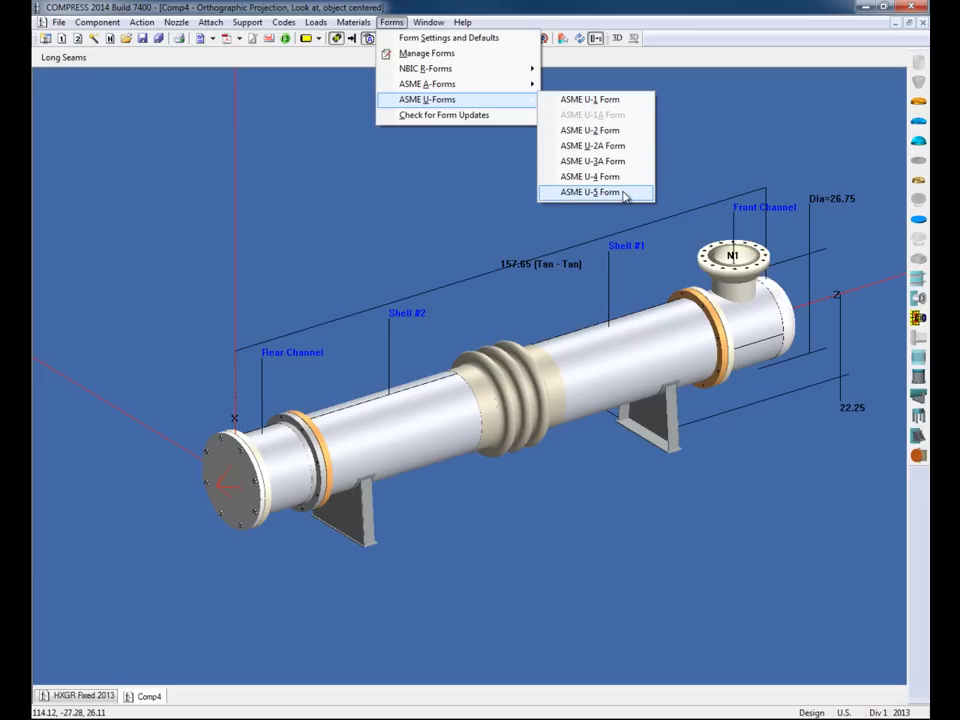
left_click(590, 192)
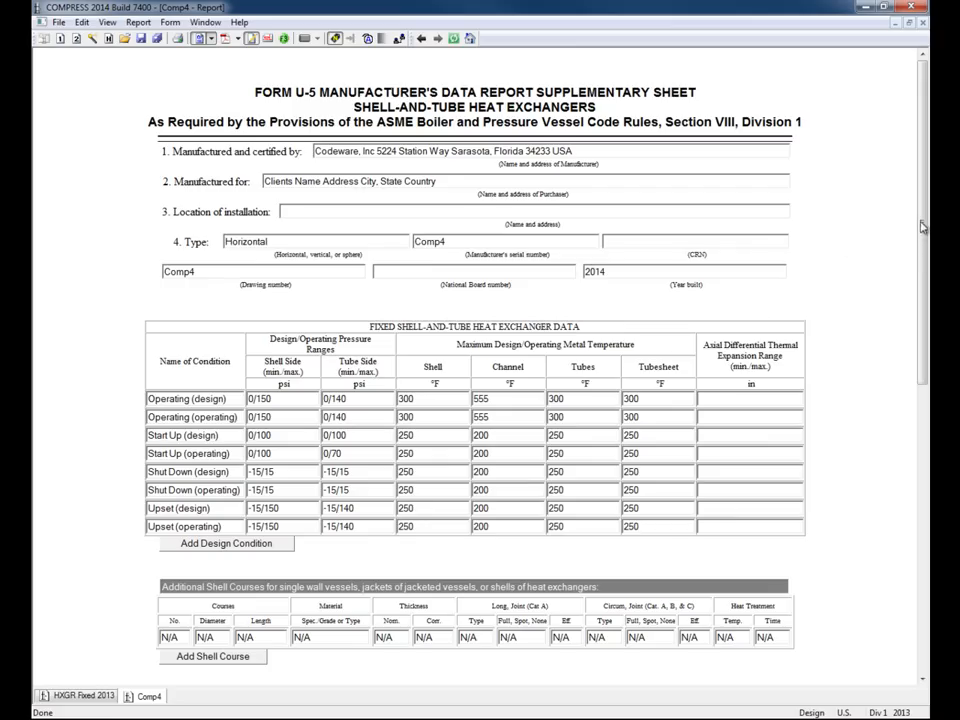
left_click_drag(921, 221, 924, 514)
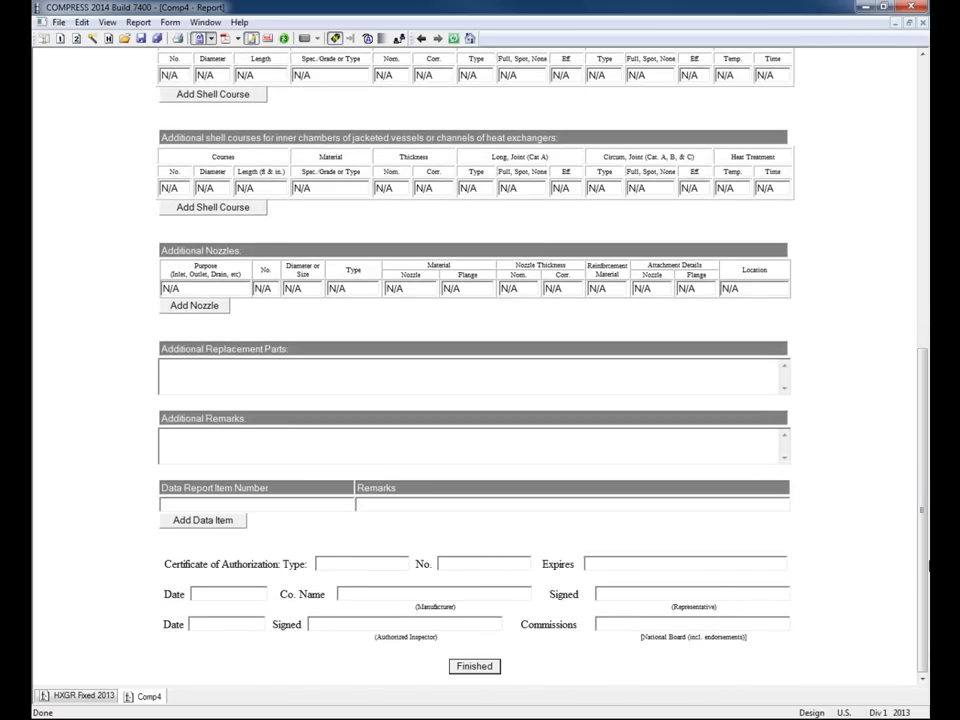
left_click(472, 667)
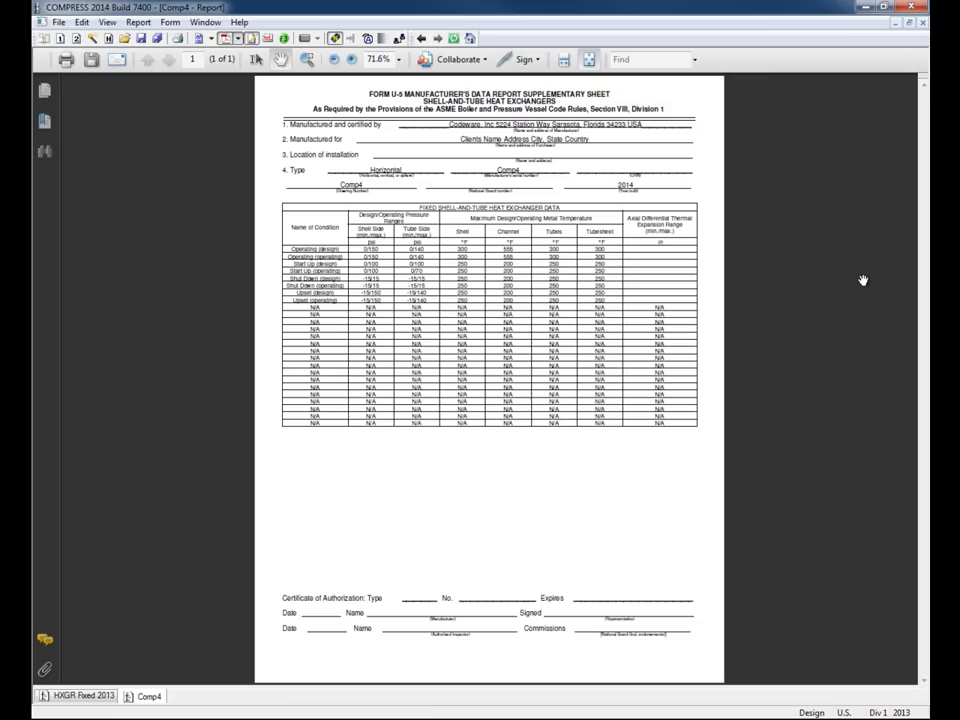
left_click(251, 38)
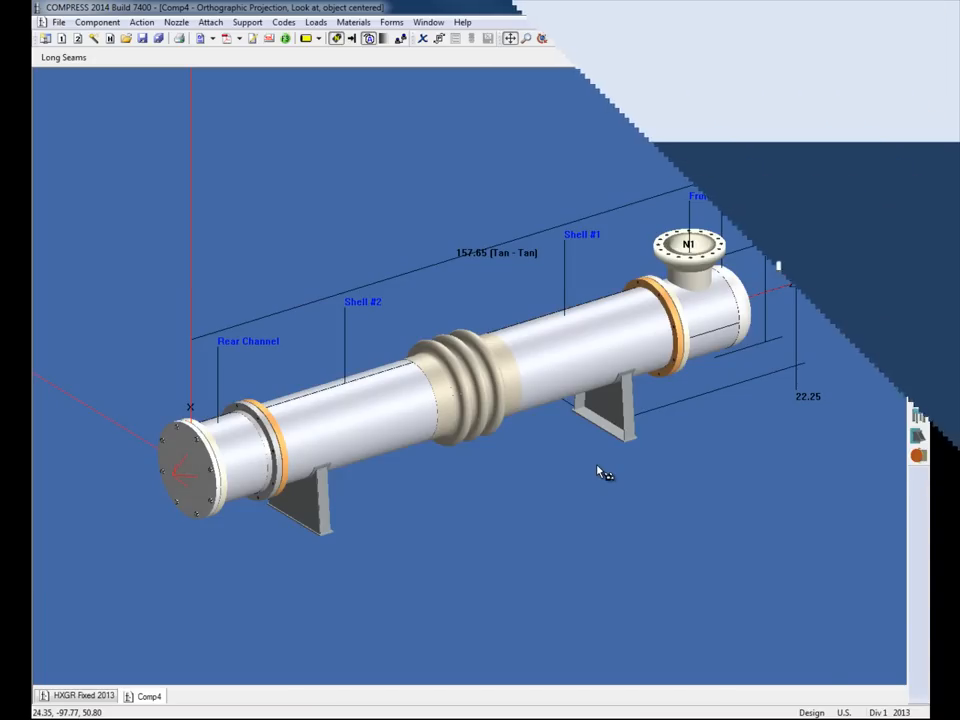